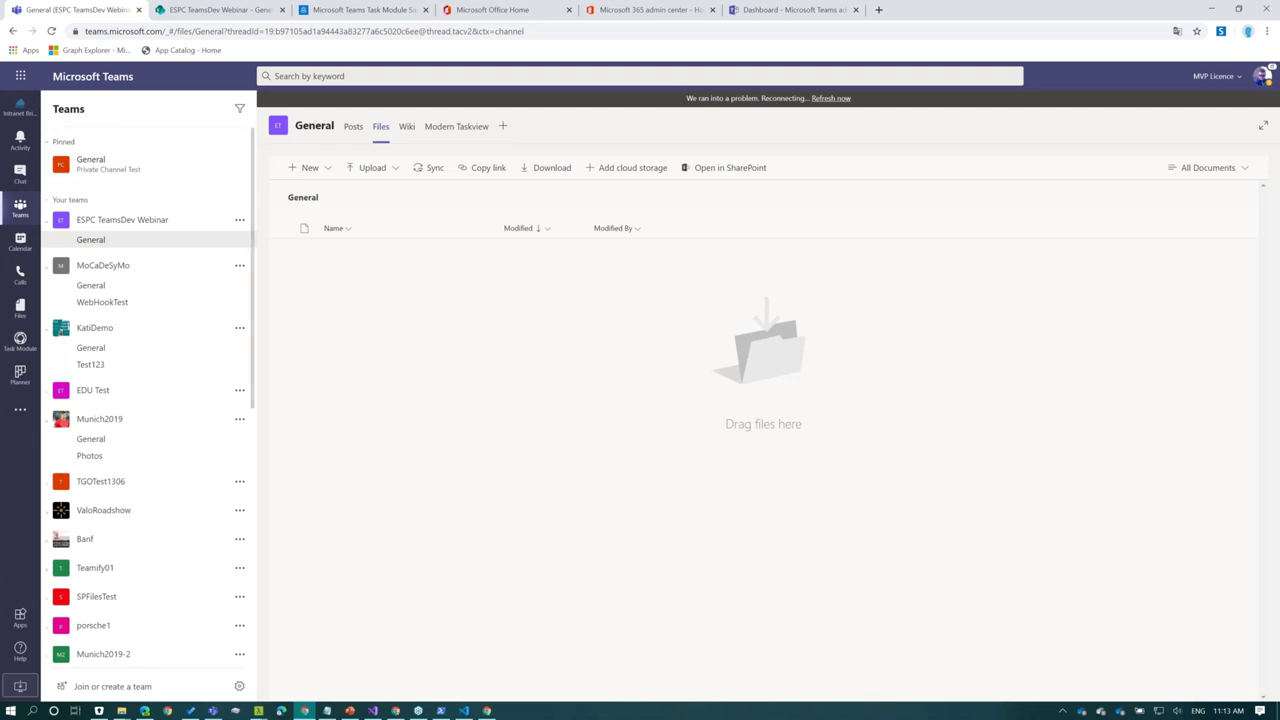
Open the Intranet Bridge app and view its Contoso DE and The Perspective DE pages
left_click(14, 112)
mouse_move(160, 128)
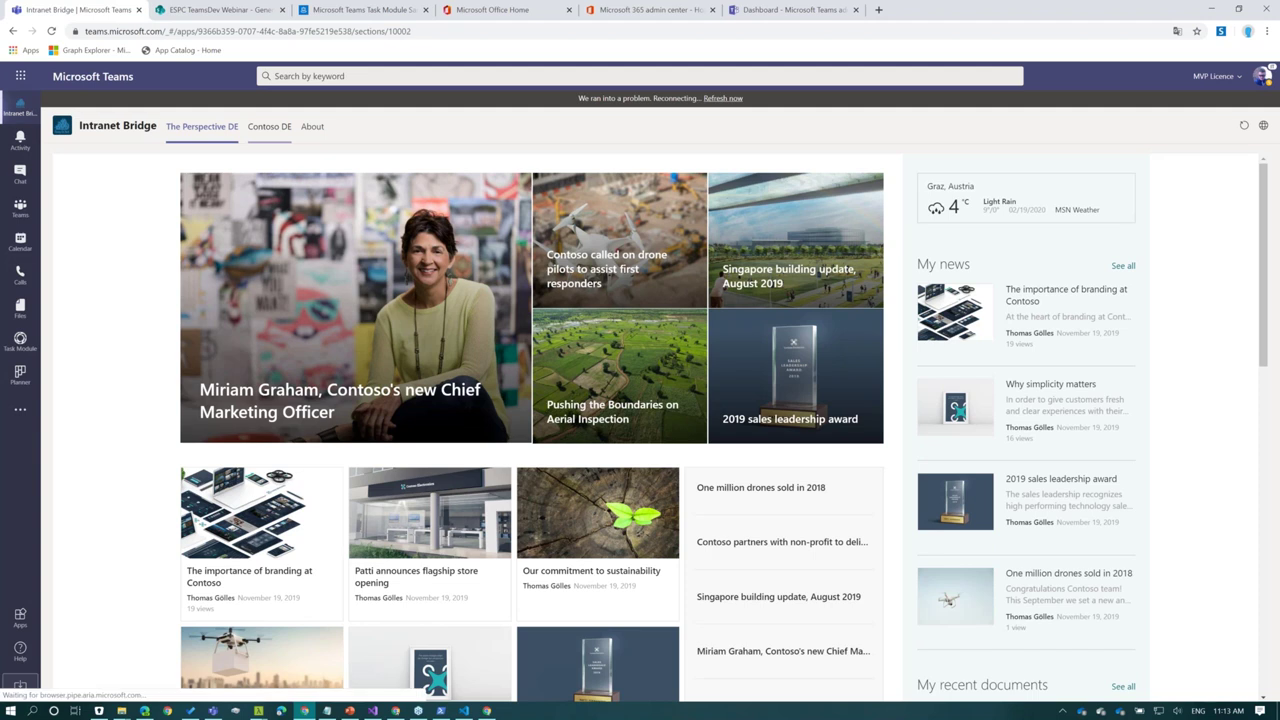
left_click(268, 126)
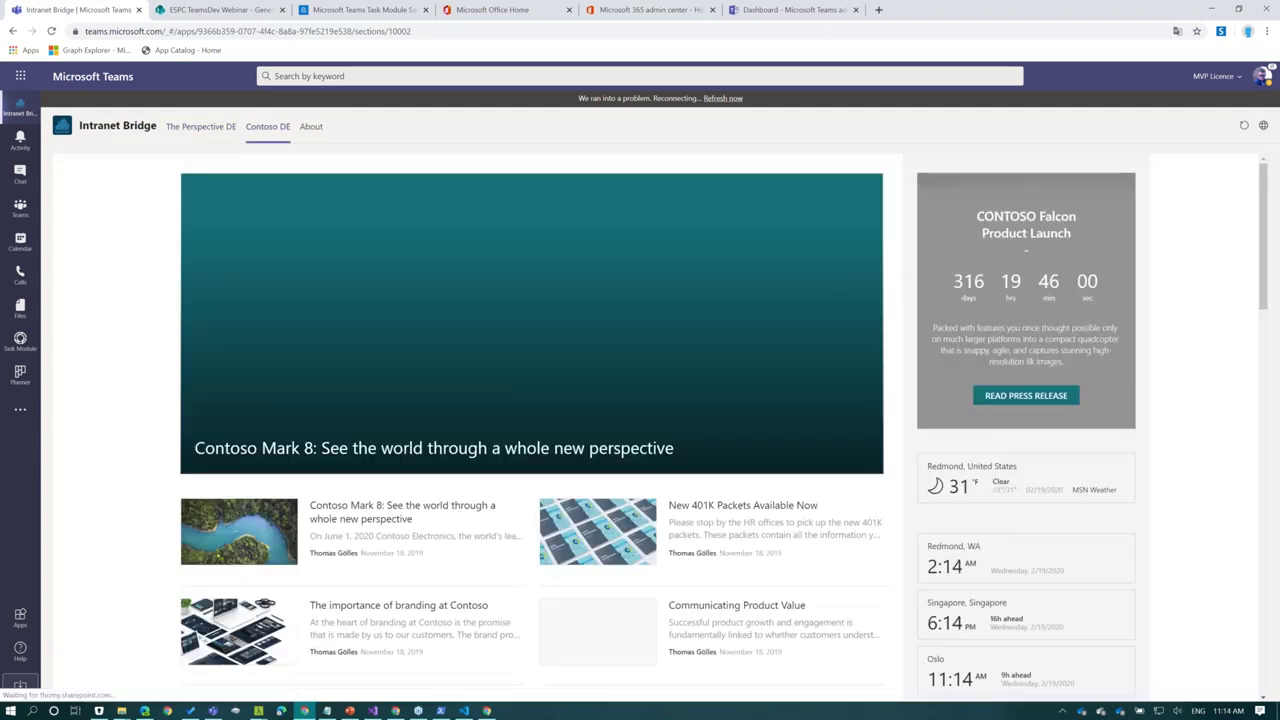
left_click(201, 126)
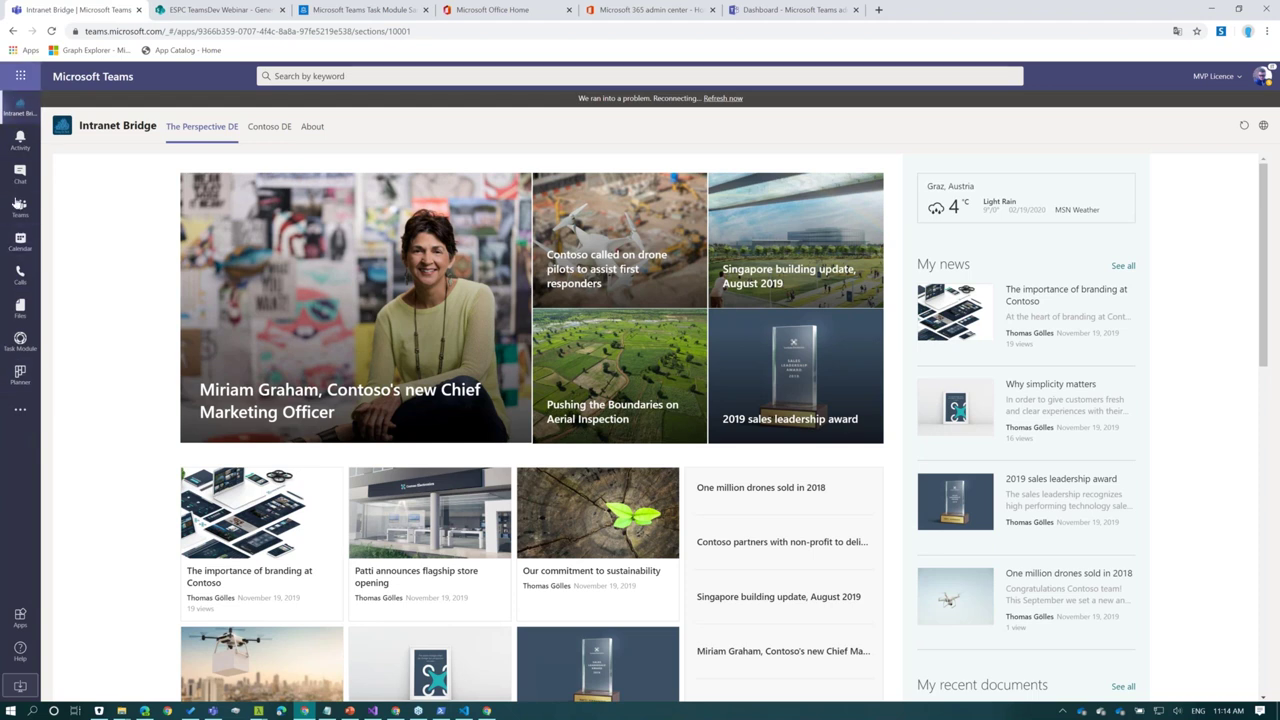
Launch App Studio and open the Intranet Bridge app in the manifest editor
left_click(20, 411)
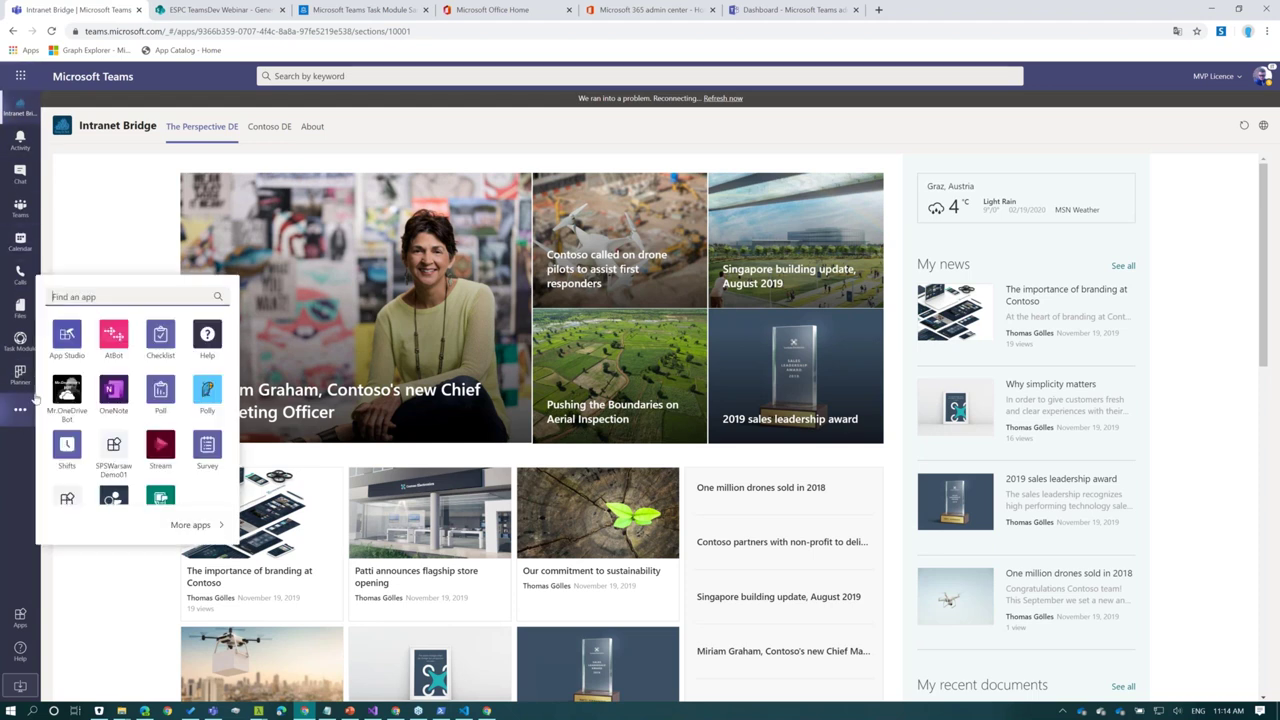
left_click(66, 335)
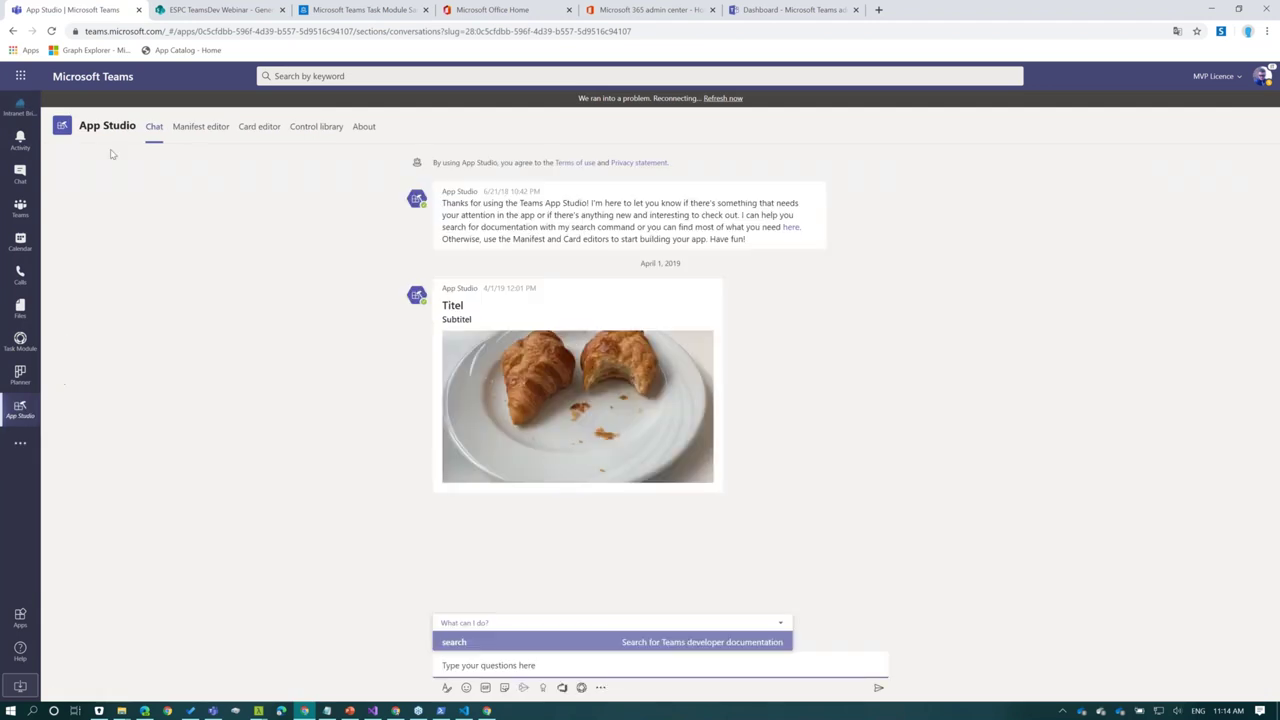
left_click(198, 127)
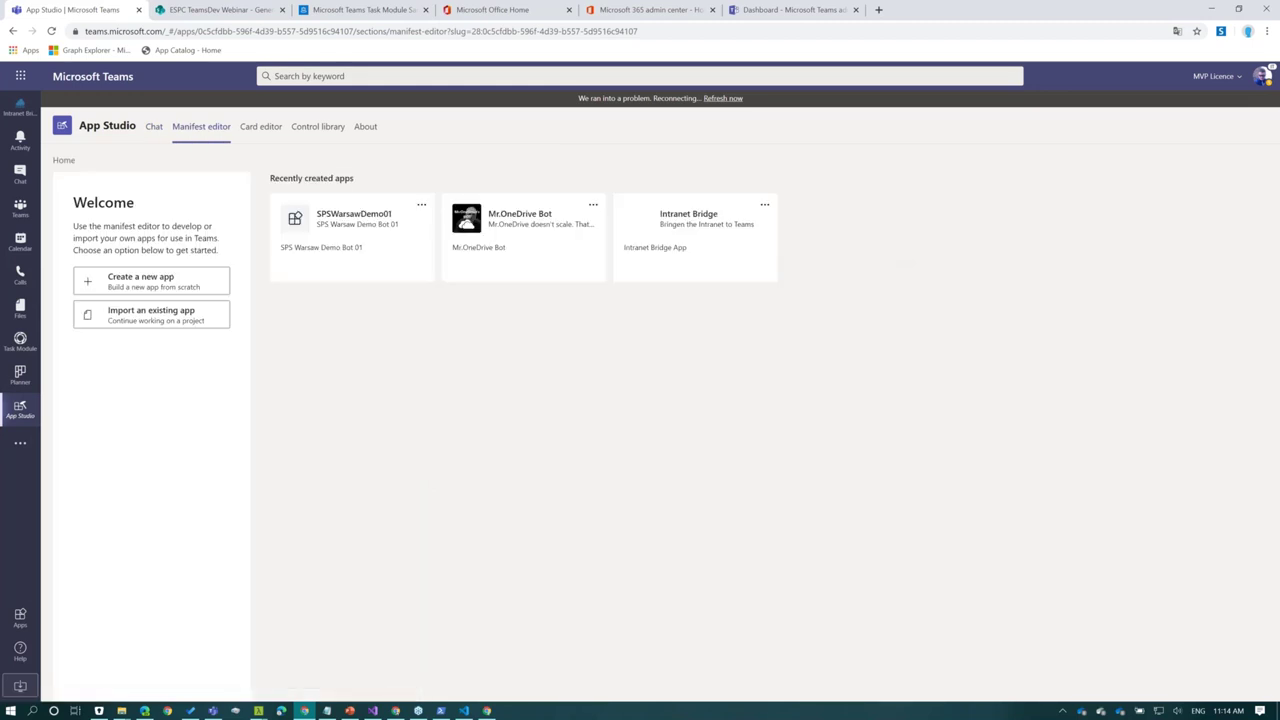
left_click(703, 211)
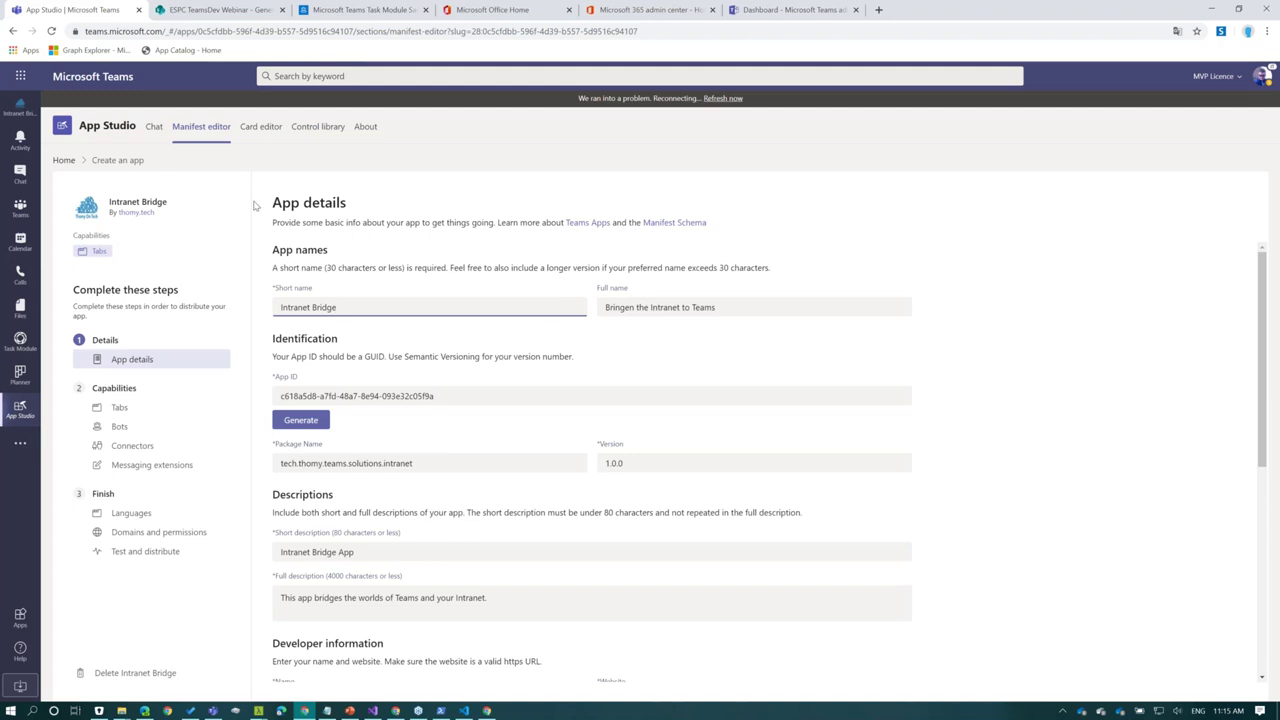
Review Intranet Bridge's tab definitions, the blank personal tab form, and the Test and distribute options
left_click(119, 407)
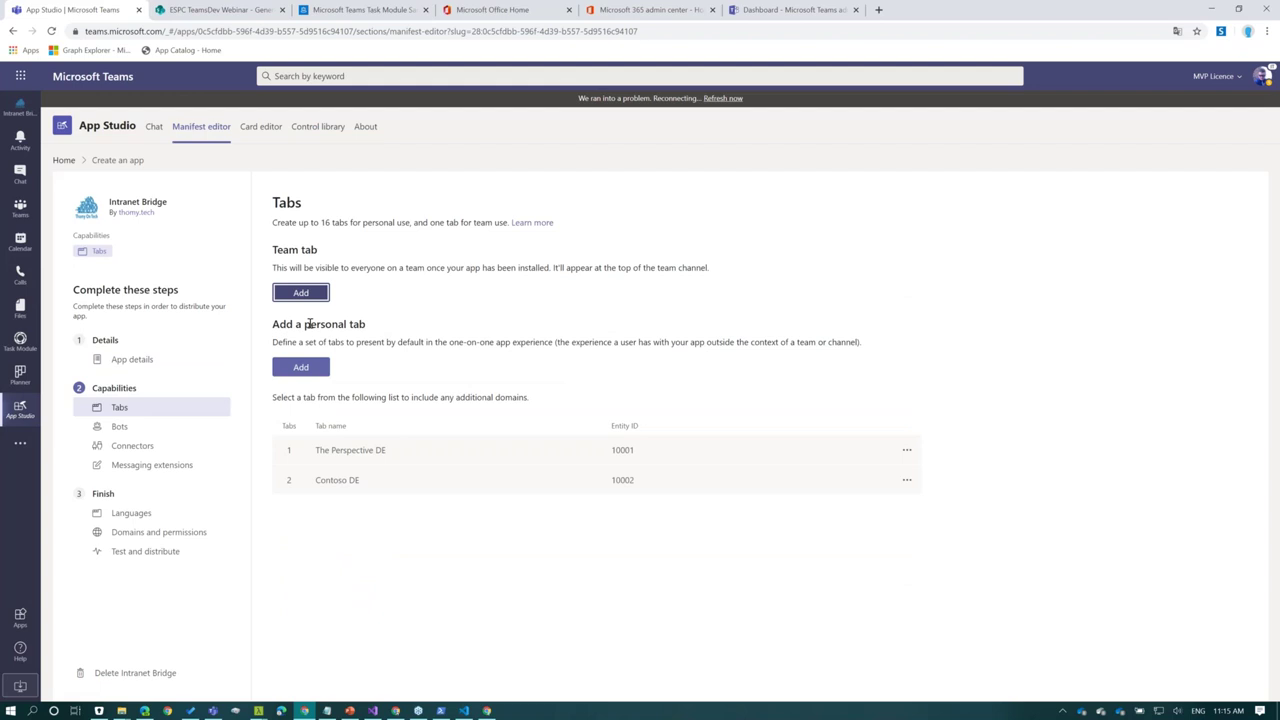
left_click(281, 370)
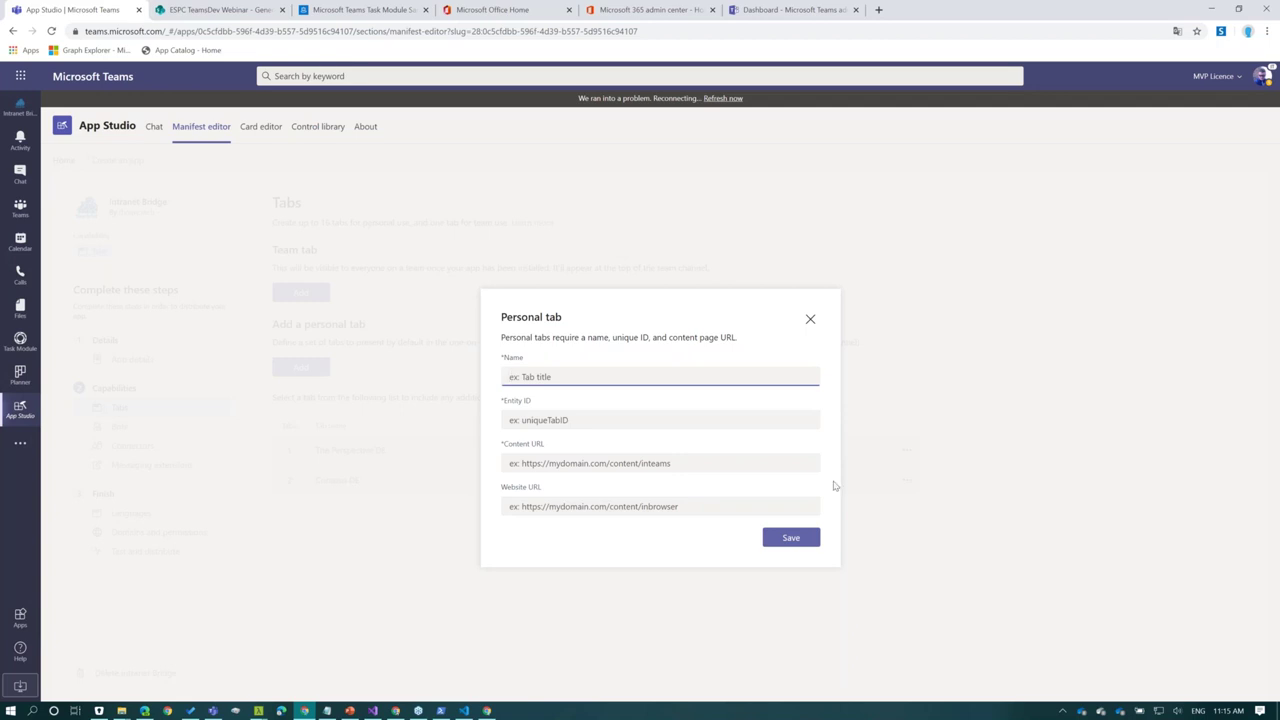
left_click(811, 319)
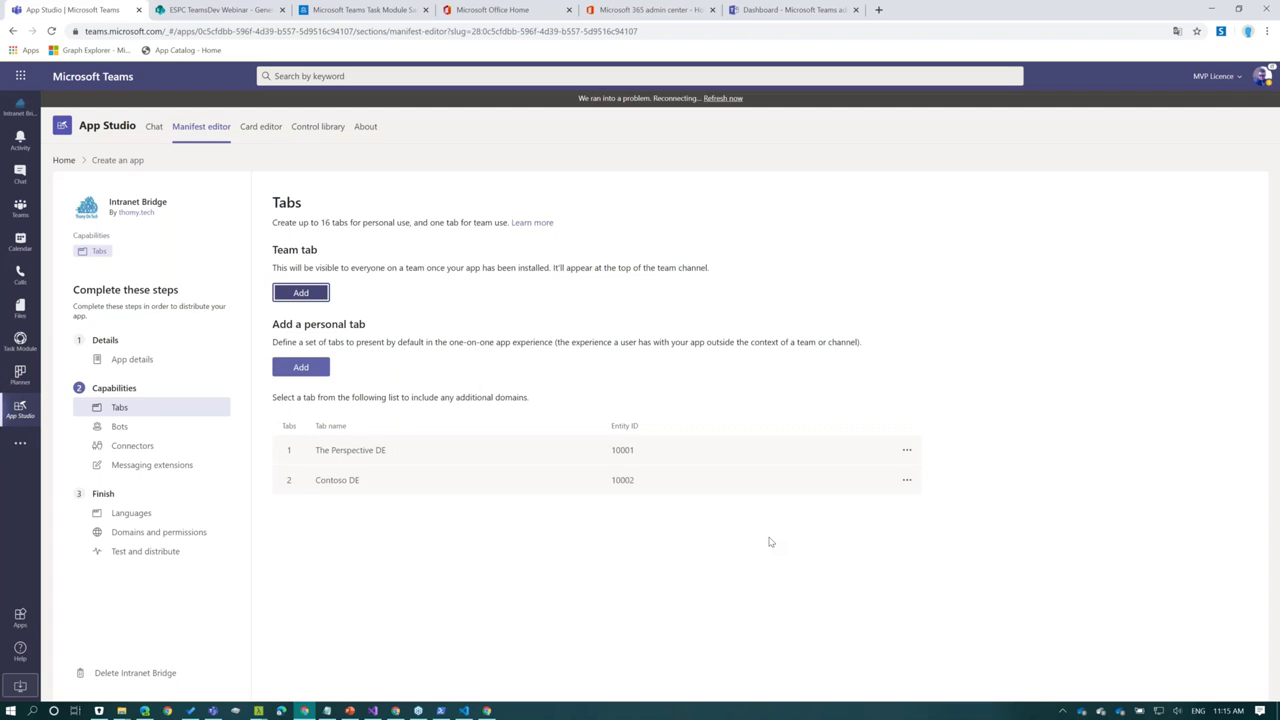
left_click(148, 554)
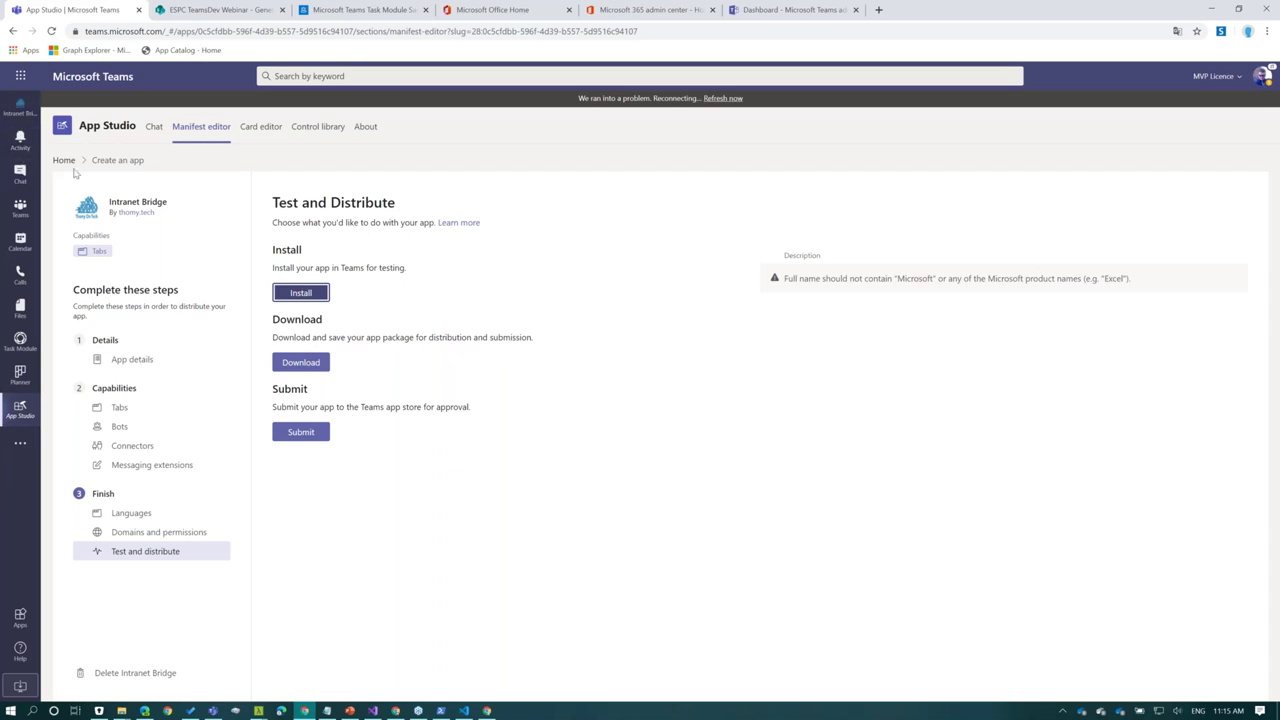
Switch to the Microsoft Teams admin center and open the IntranetBridge app setup policy
left_click(795, 10)
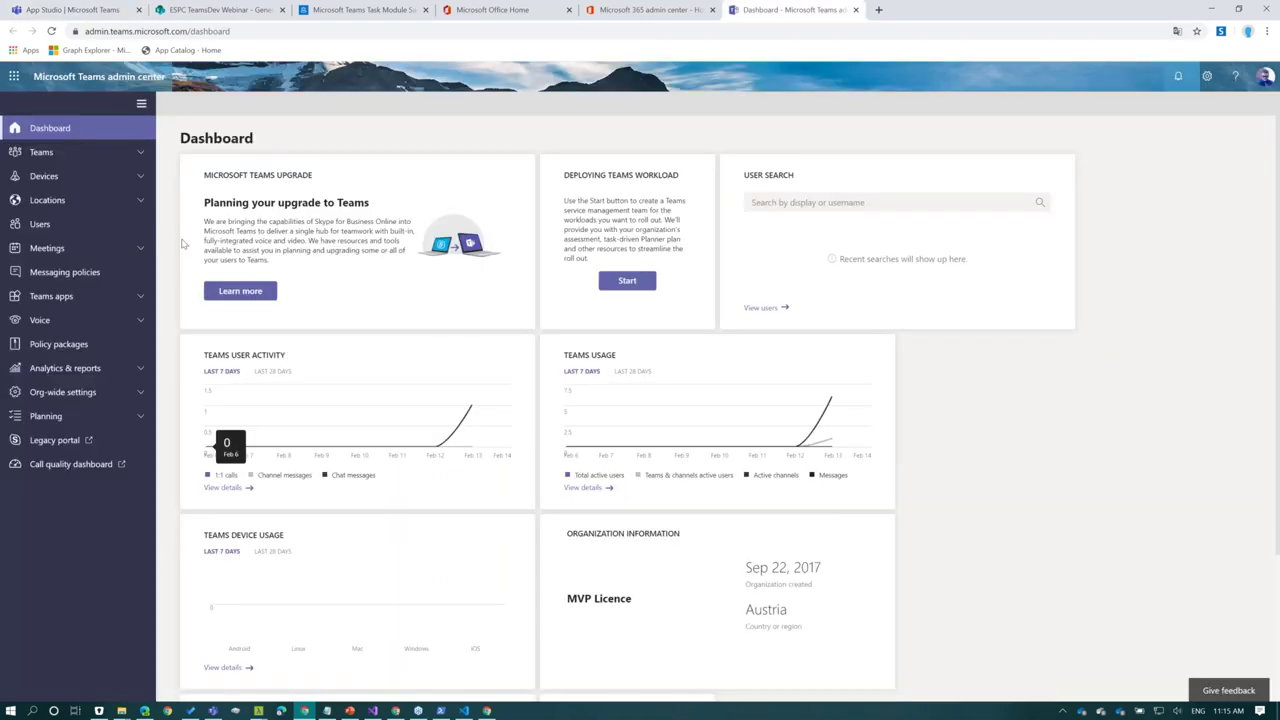
left_click(139, 300)
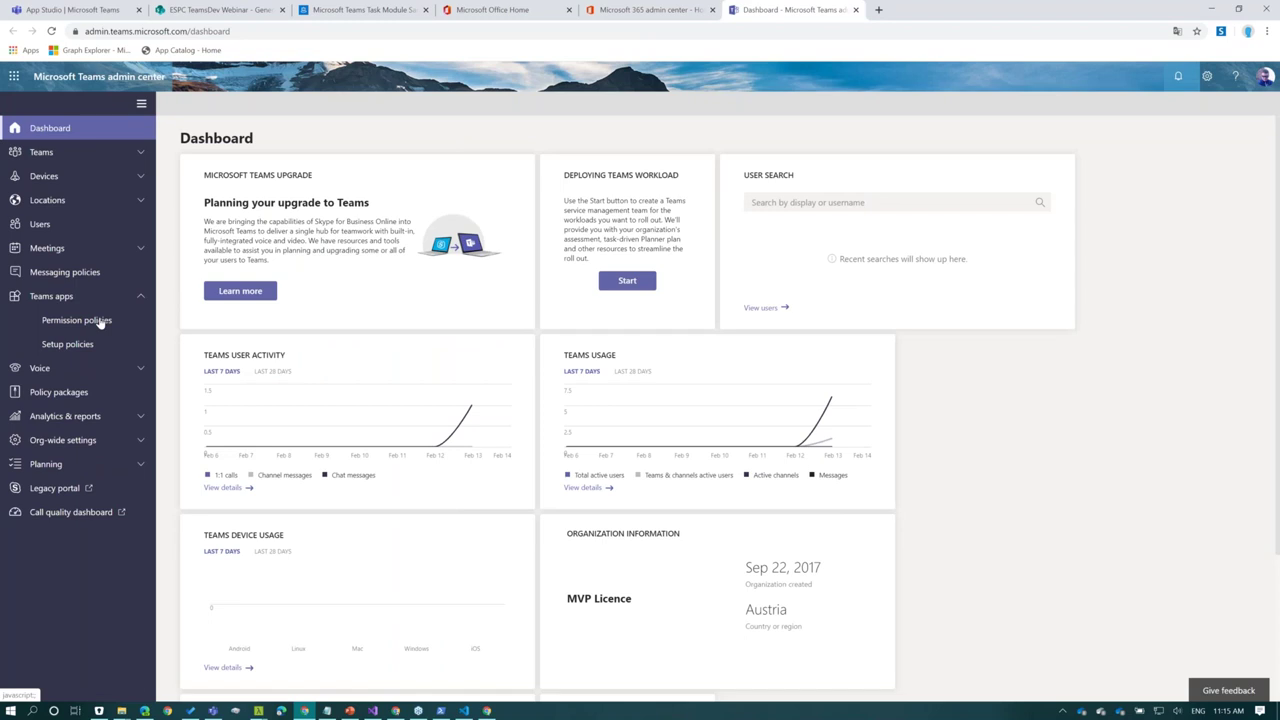
left_click(94, 351)
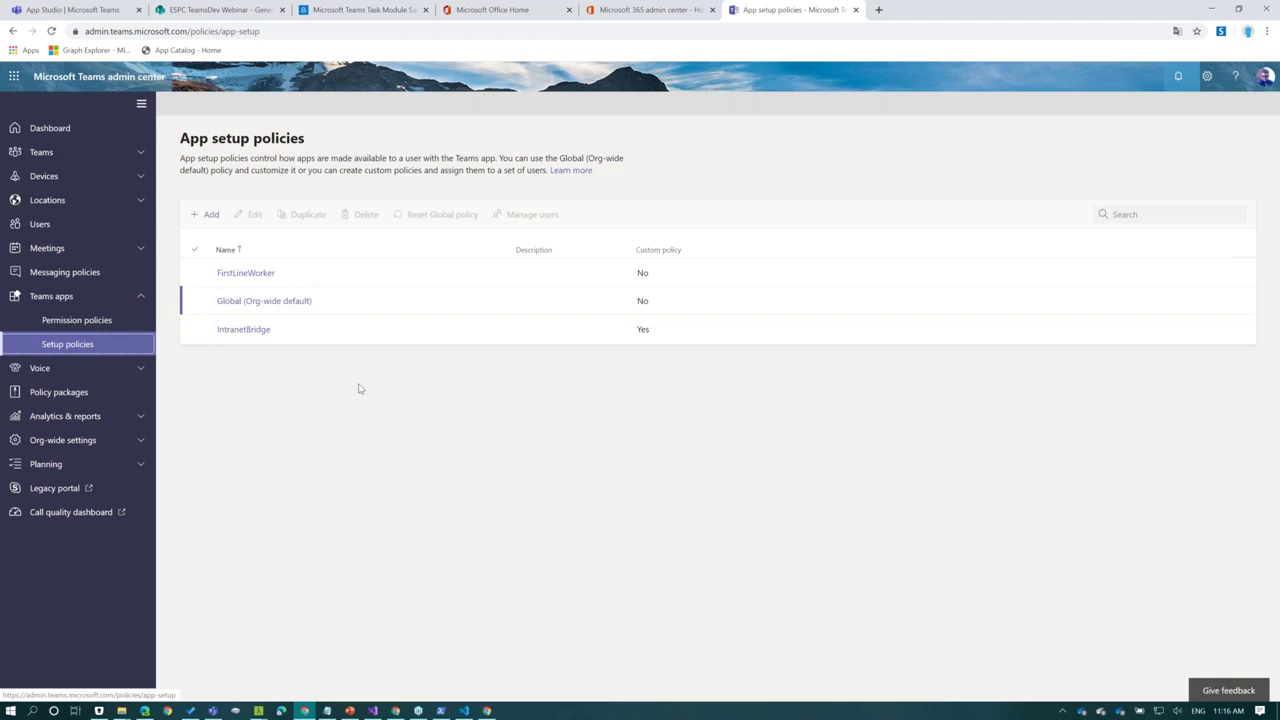
left_click(246, 330)
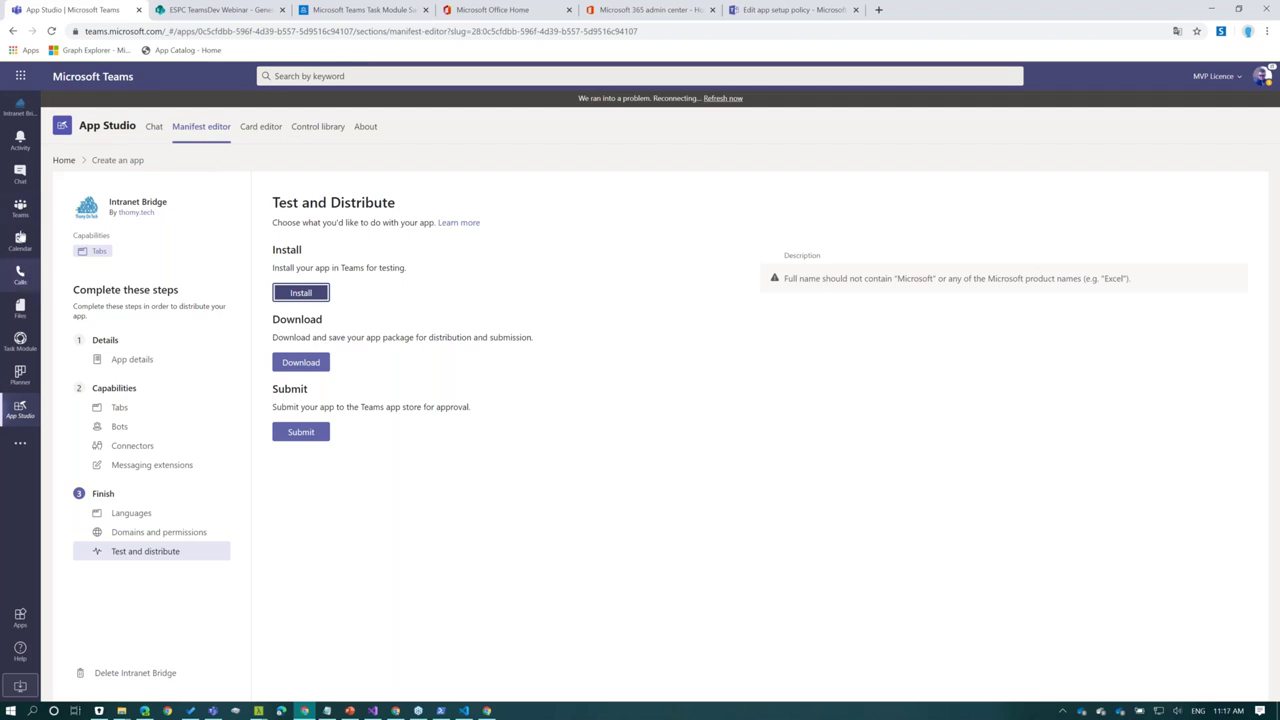
Return to Microsoft Teams and view the ESPC TeamsDev Webinar General channel's posts and the apps available as tabs
left_click(20, 208)
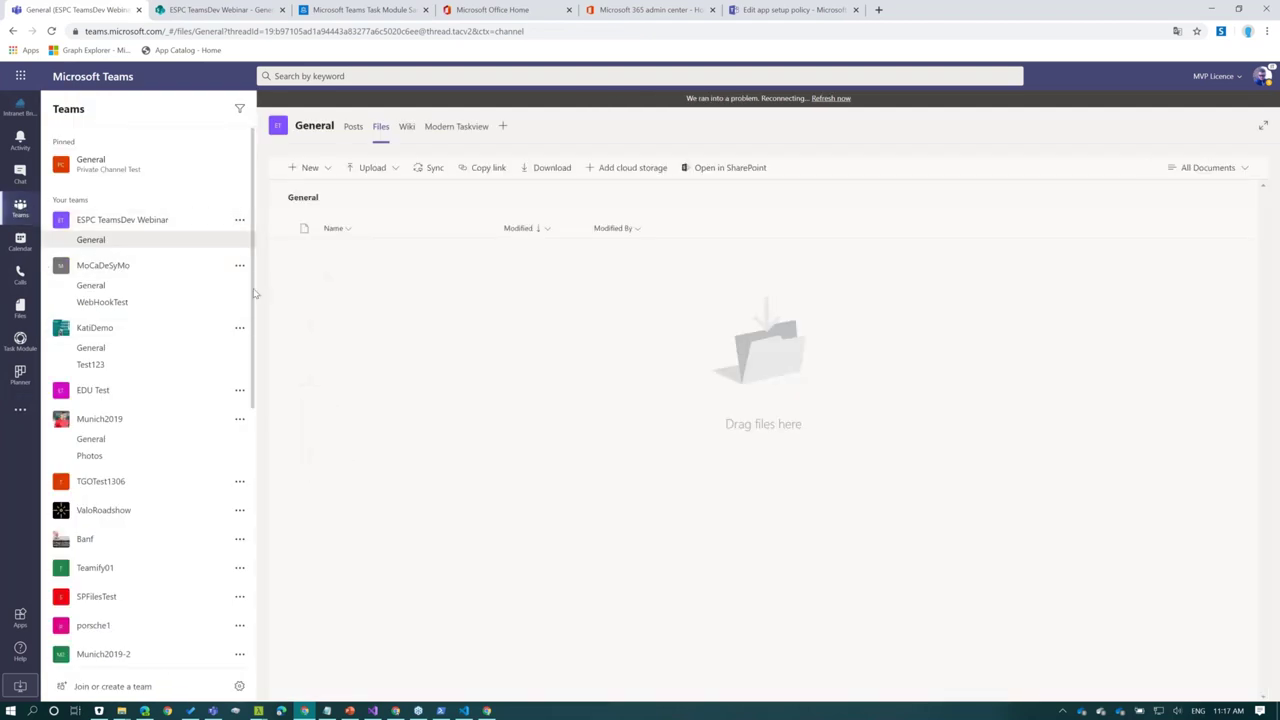
left_click(353, 134)
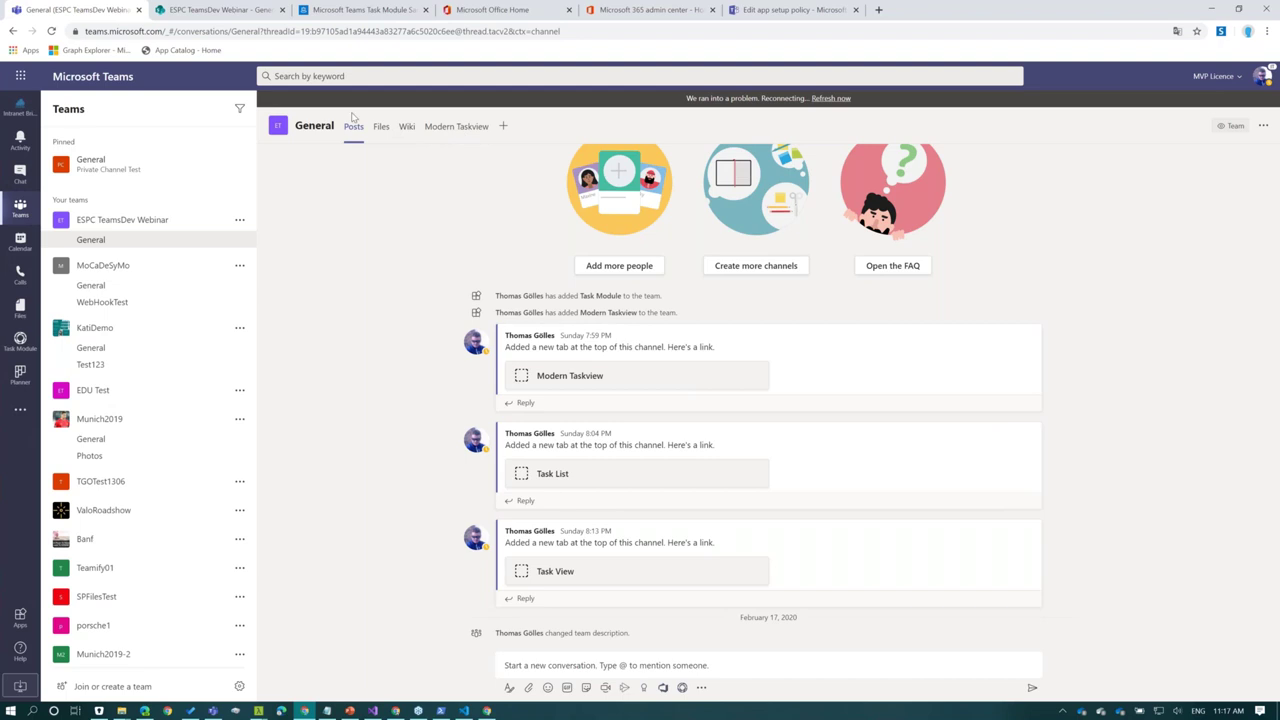
left_click(505, 127)
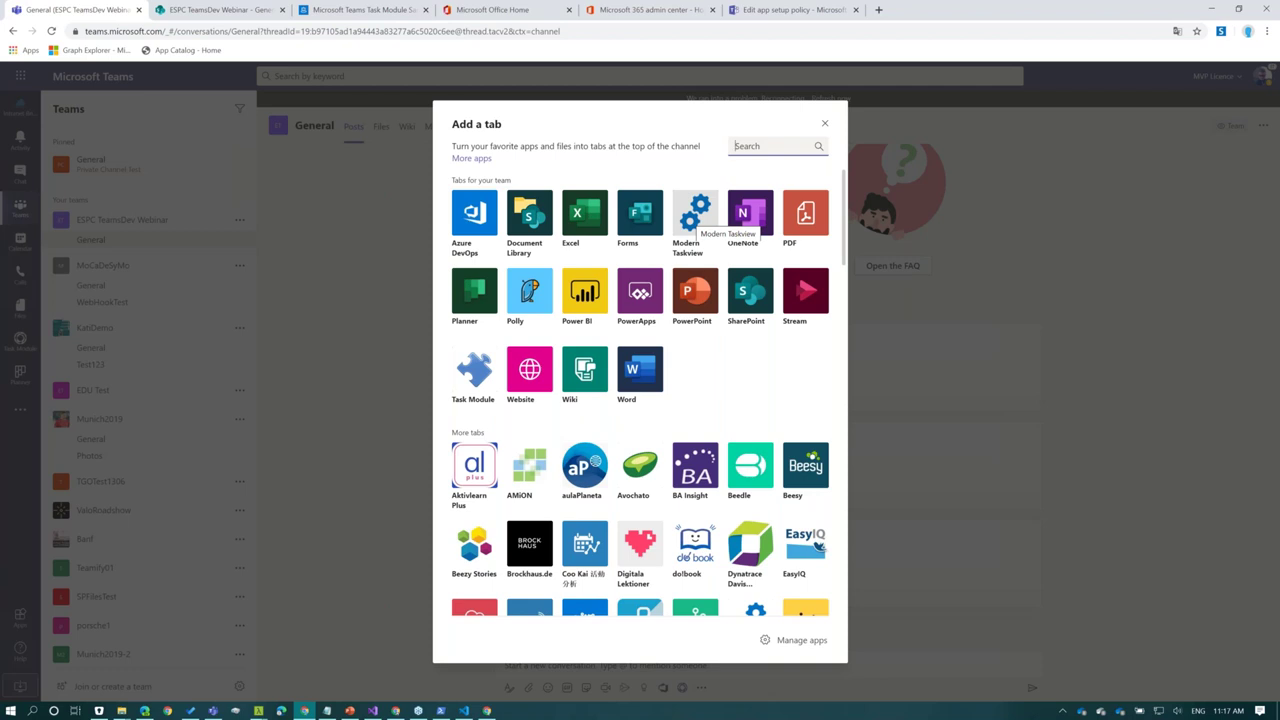
left_click(823, 130)
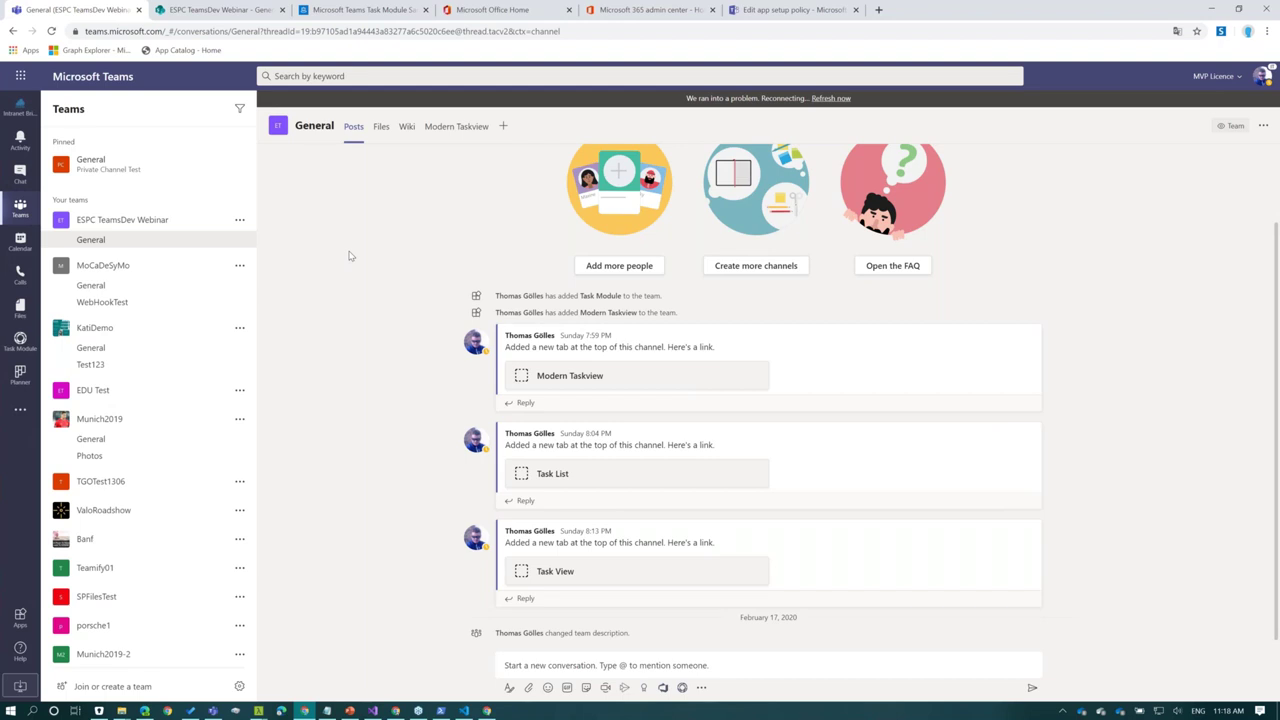
Compare the channel's Modern Taskview with the Task View page on the ESPC TeamsDev Webinar SharePoint site
left_click(462, 128)
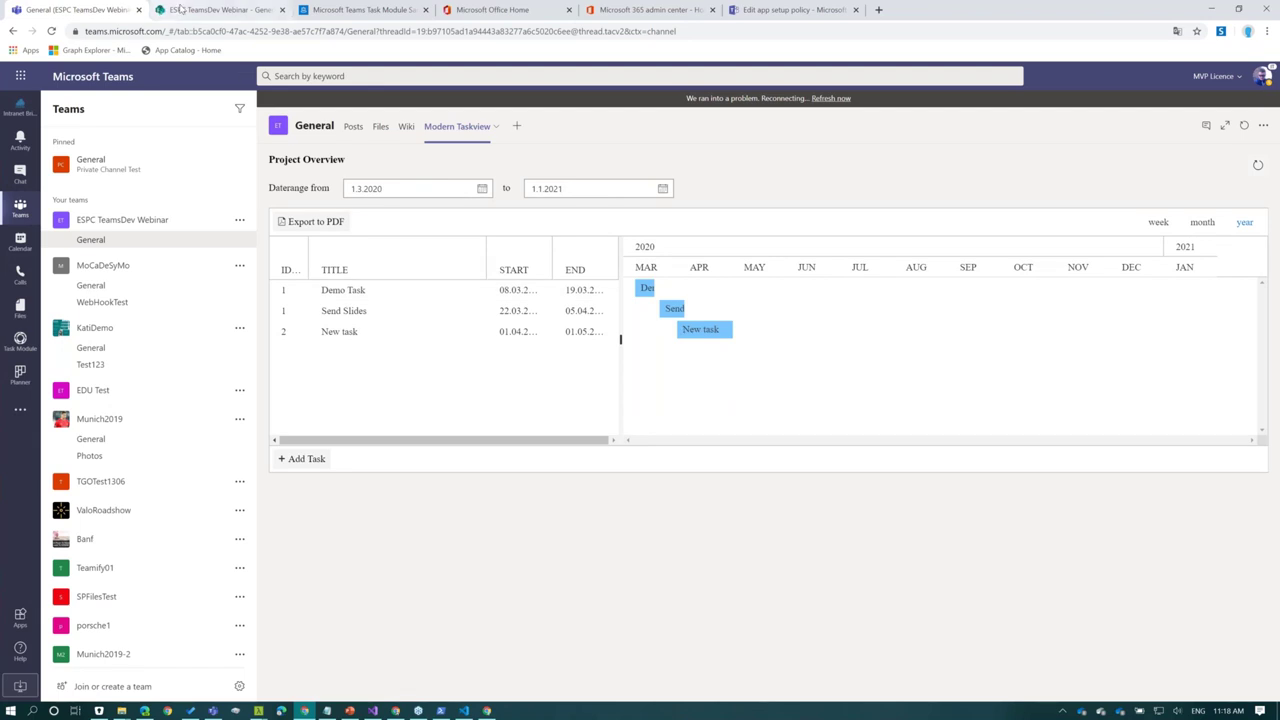
left_click(180, 9)
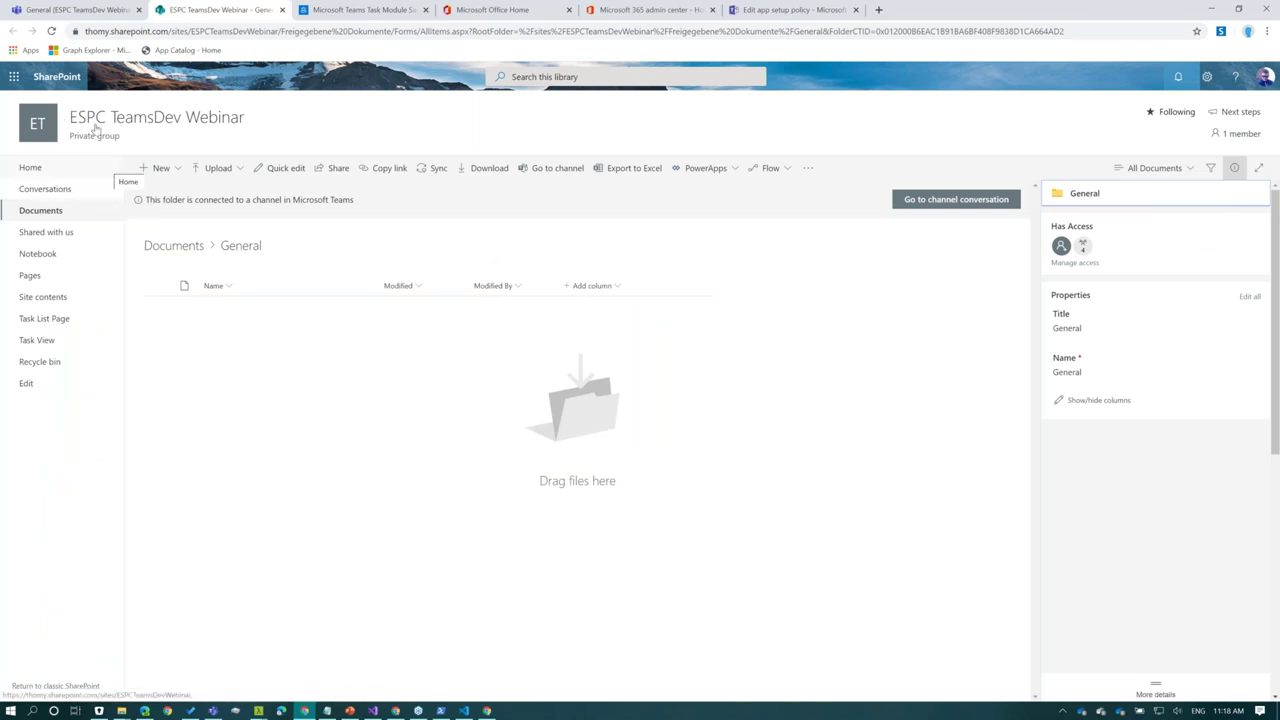
left_click(59, 345)
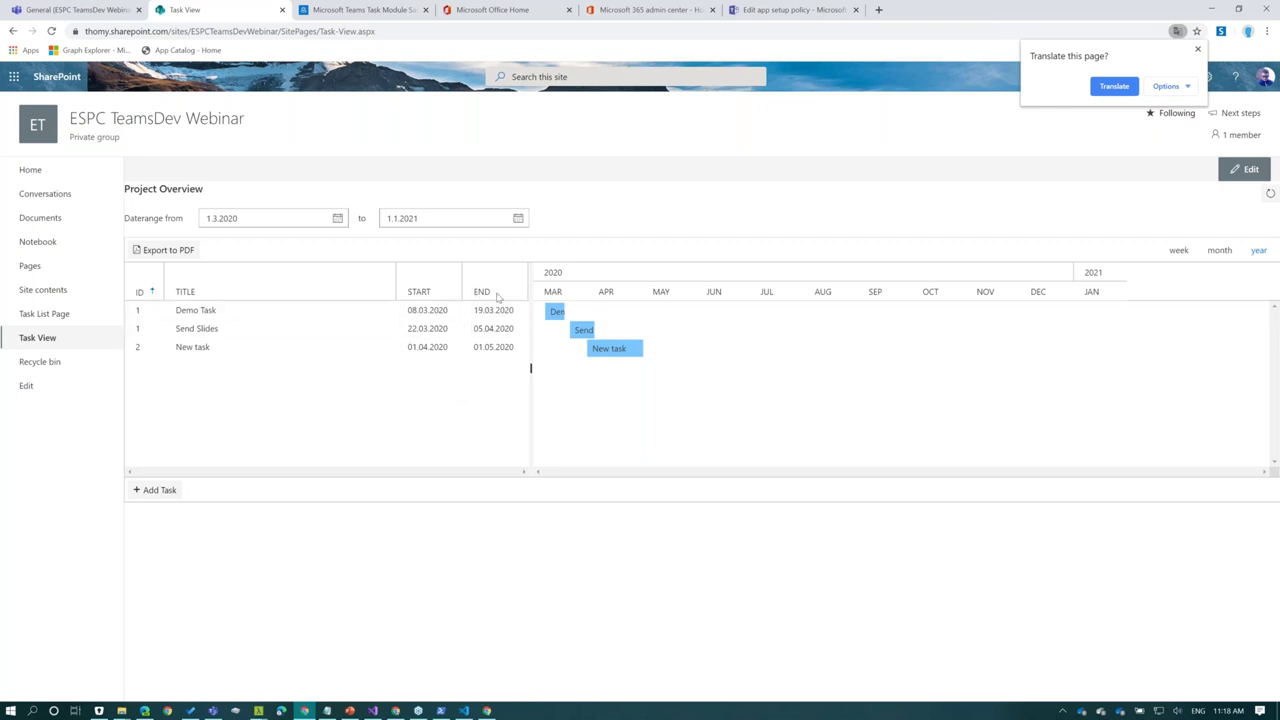
left_click(72, 12)
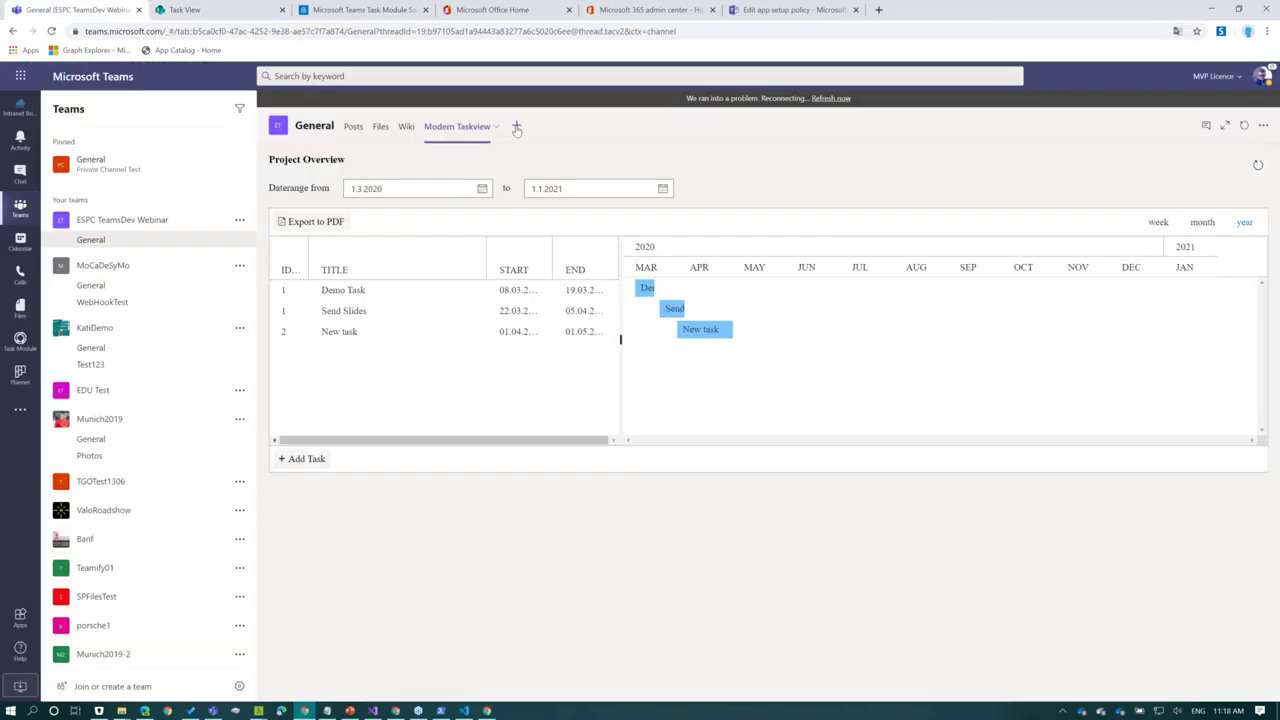
Start adding a tab to the General channel, and open manifest.json from the teams folder of thrive-webpart in Visual Studio Code
left_click(517, 127)
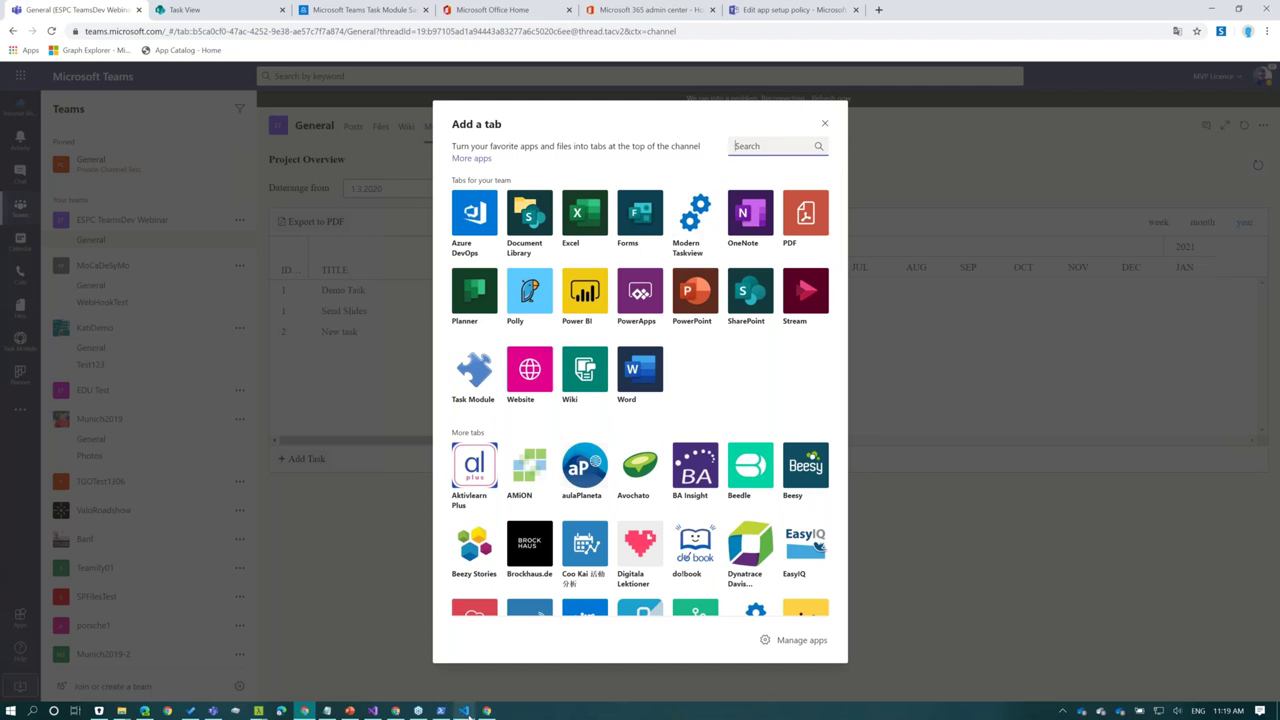
left_click(471, 674)
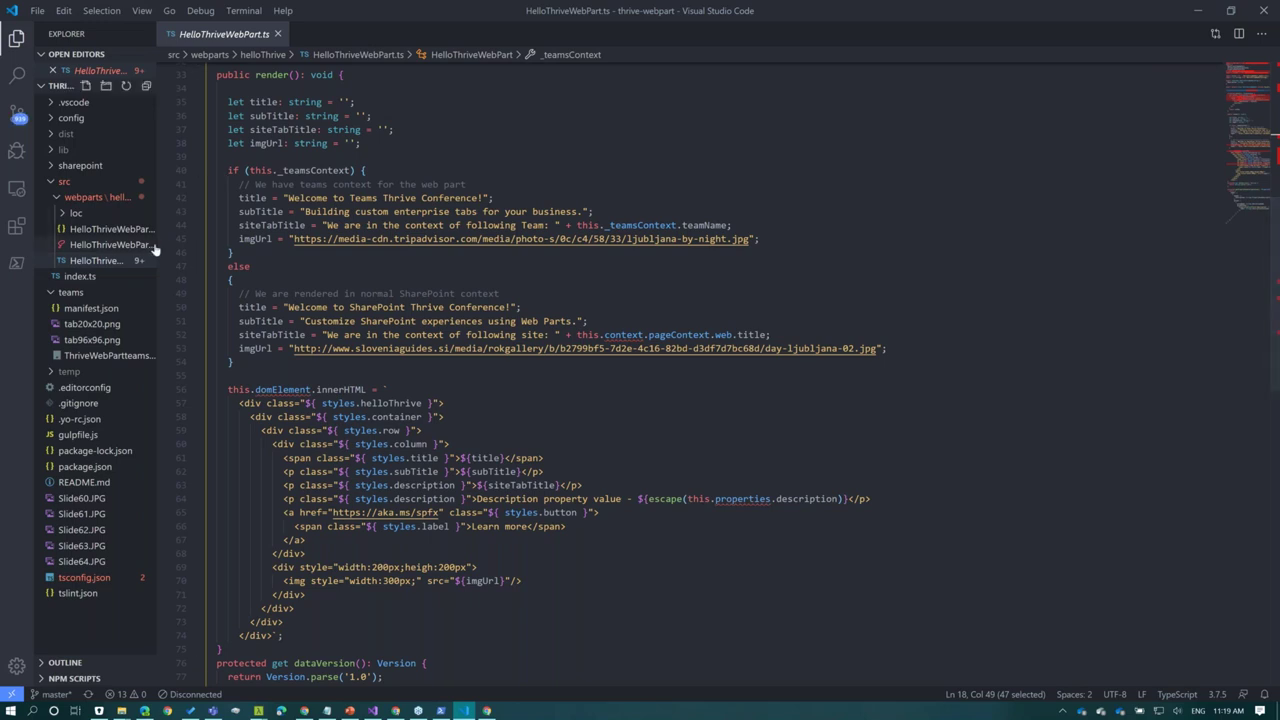
left_click_drag(157, 248, 250, 250)
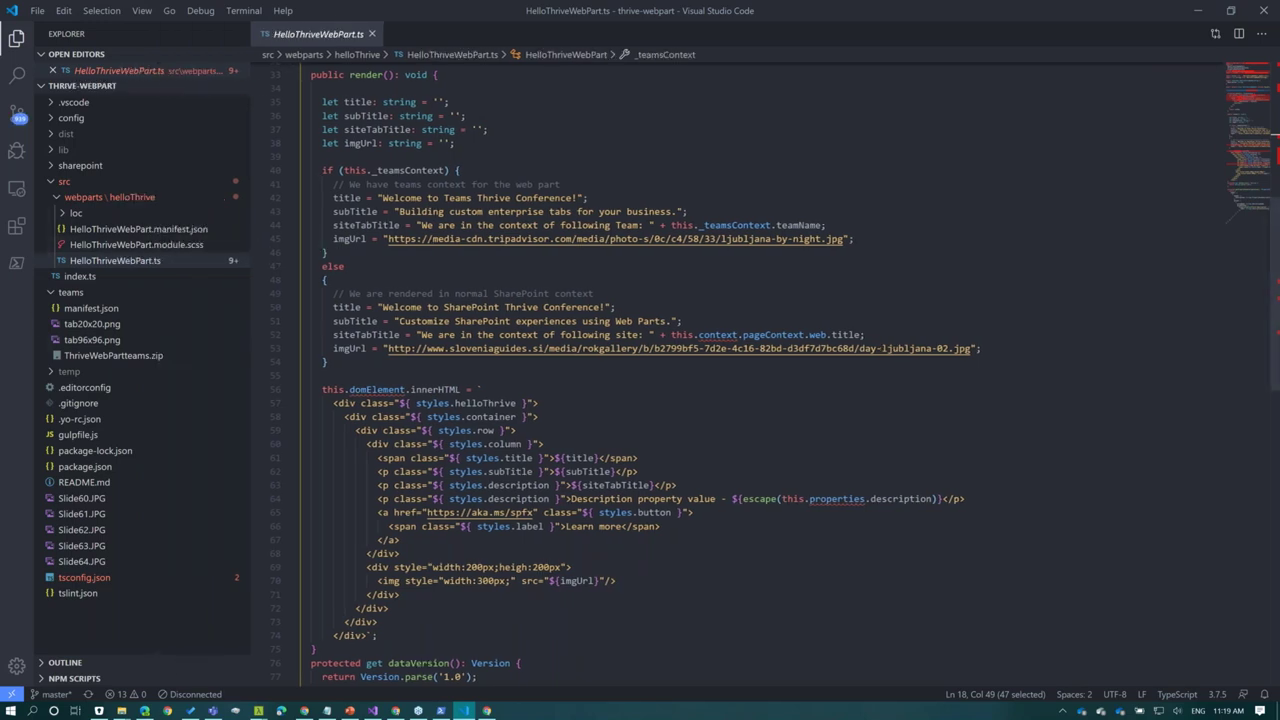
left_click(78, 295)
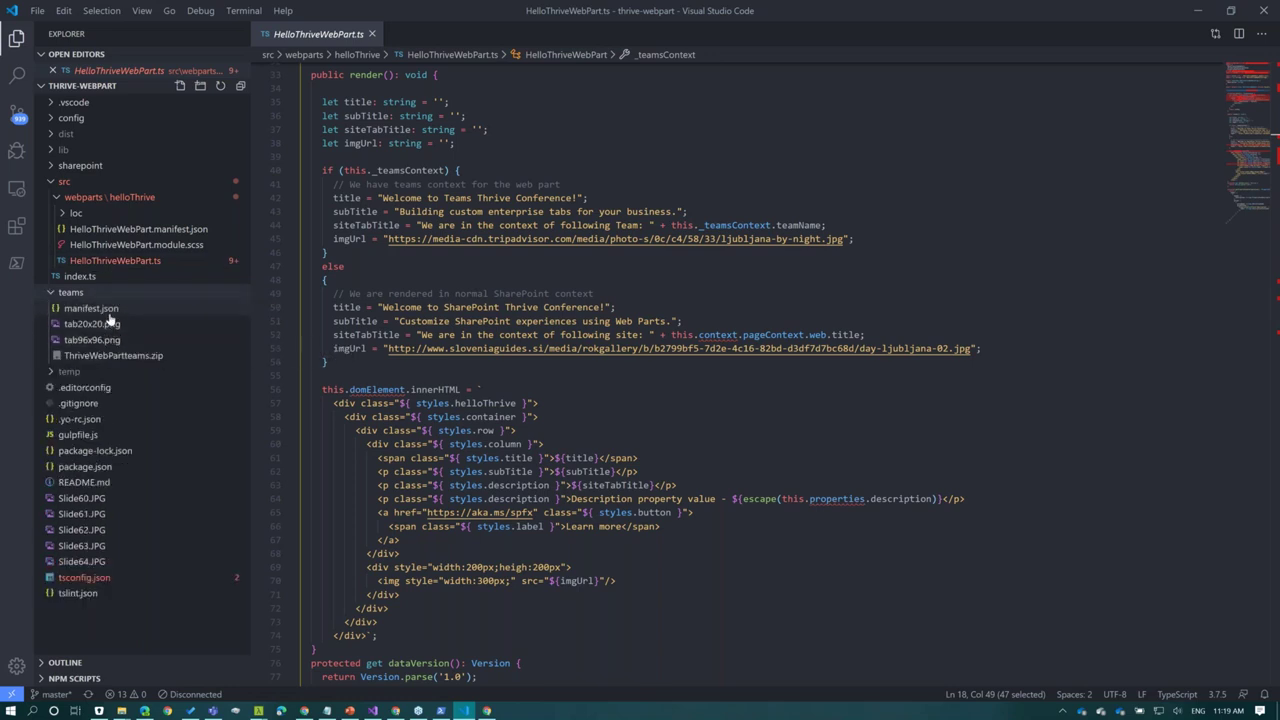
left_click(108, 312)
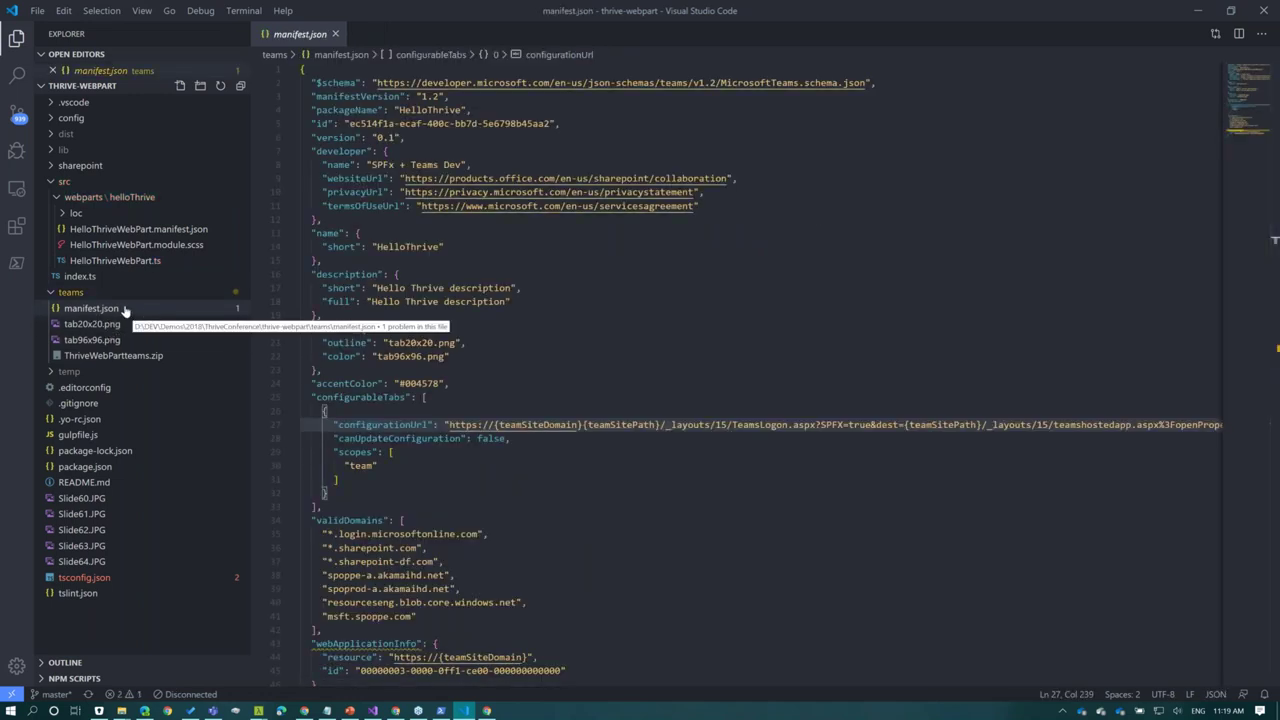
Examine the full configurationUrl of the configurable tab in manifest.json, including its TeamsLogon.aspx path and componentId
scroll(264, 376, "down", 1)
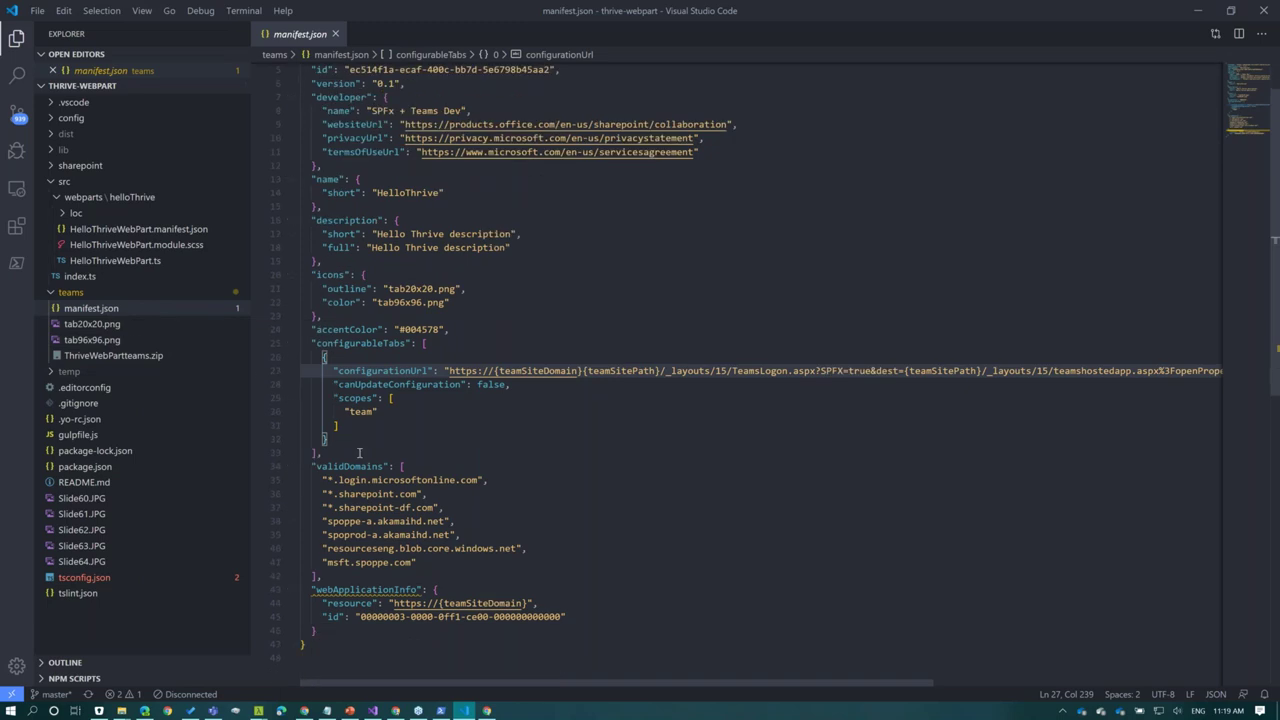
left_click_drag(500, 686, 663, 684)
left_click_drag(423, 370, 583, 370)
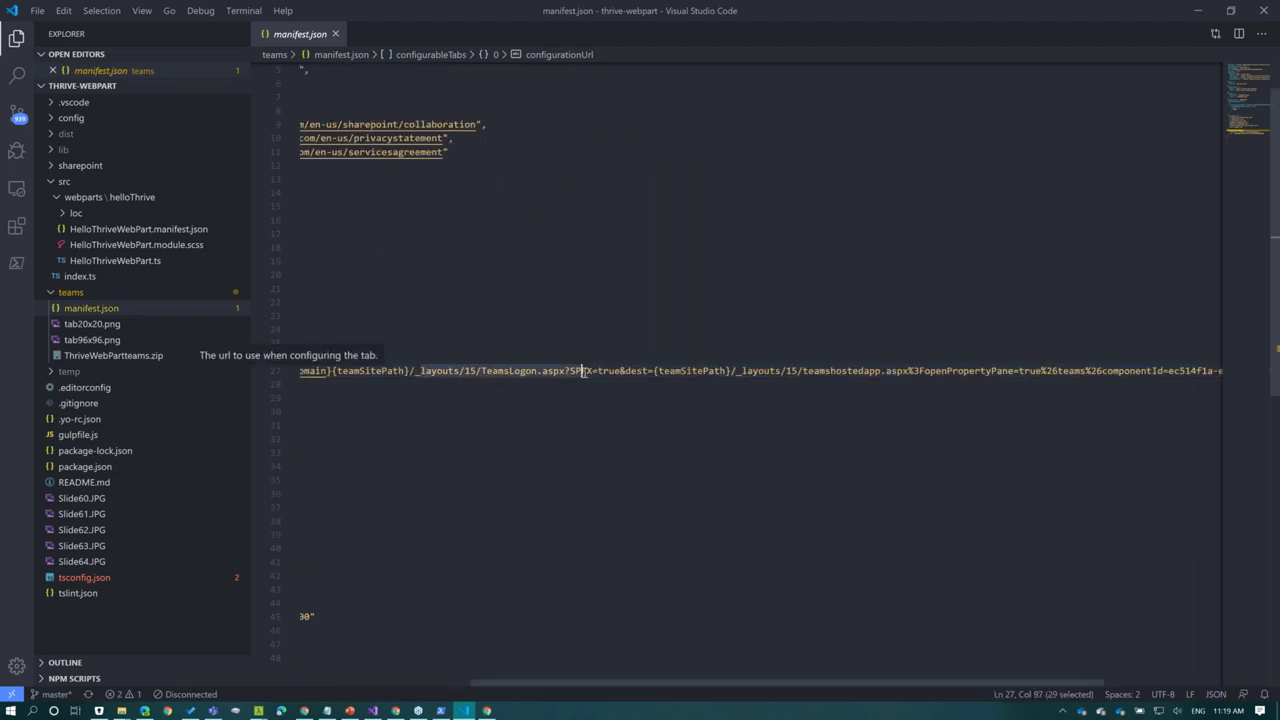
left_click_drag(570, 686, 690, 687)
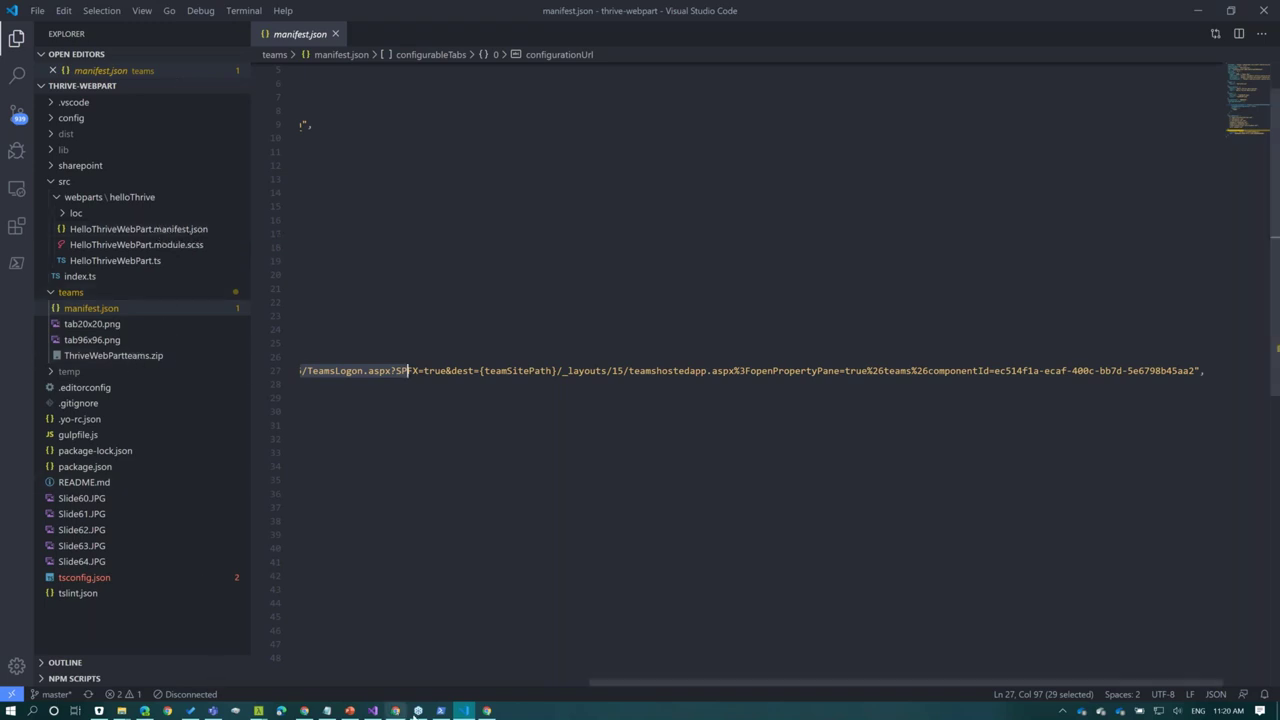
Switch back to Microsoft Teams and add Modern Taskview as a channel tab without posting about it to the channel
left_click(307, 712)
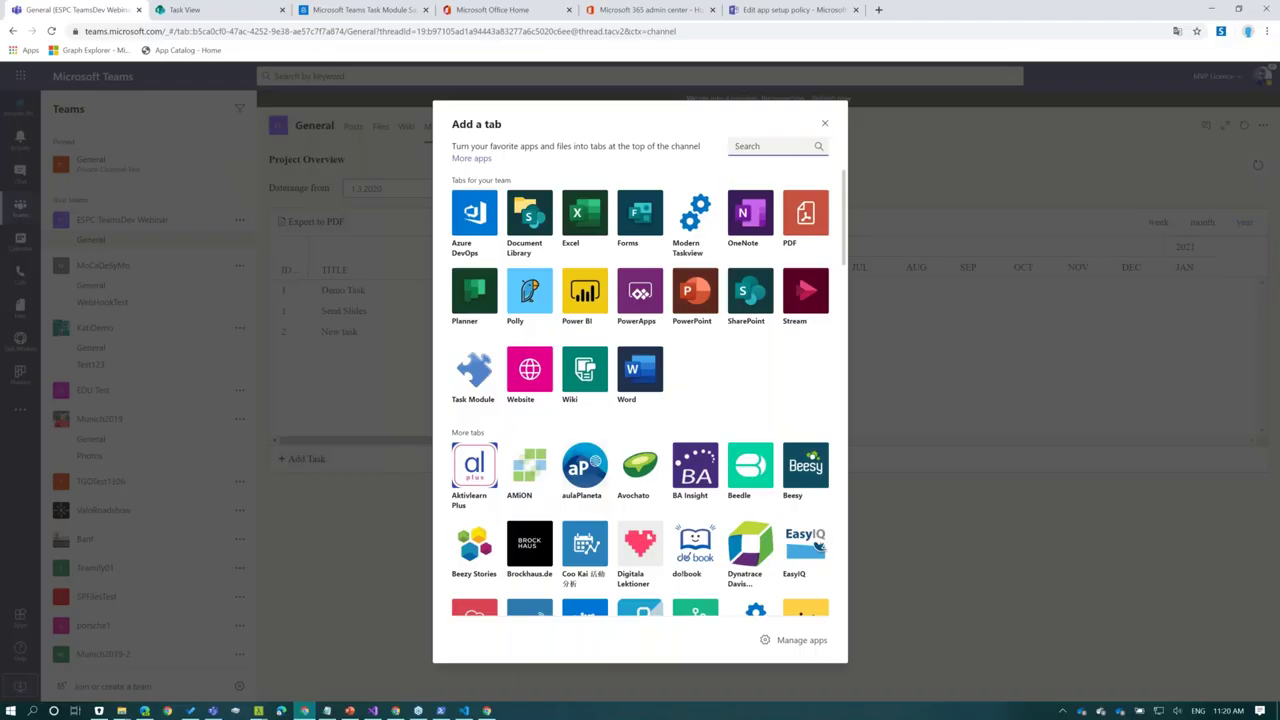
left_click(694, 217)
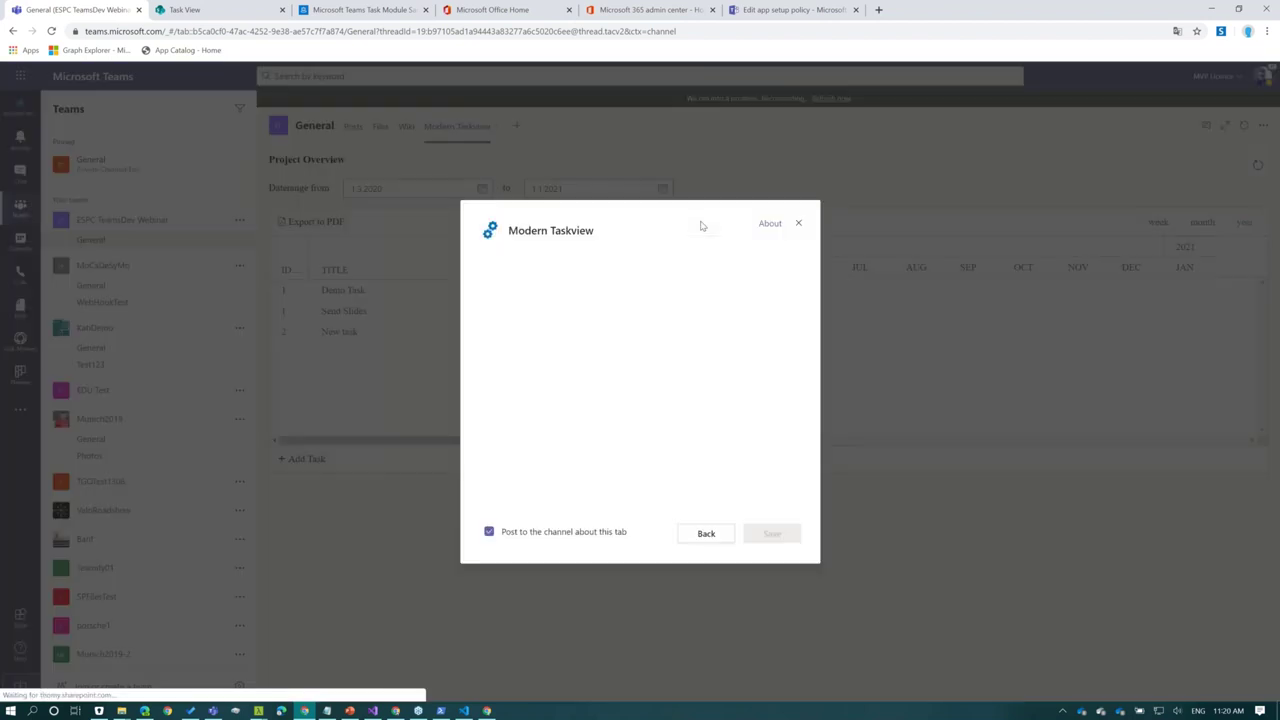
left_click(489, 532)
left_click(771, 532)
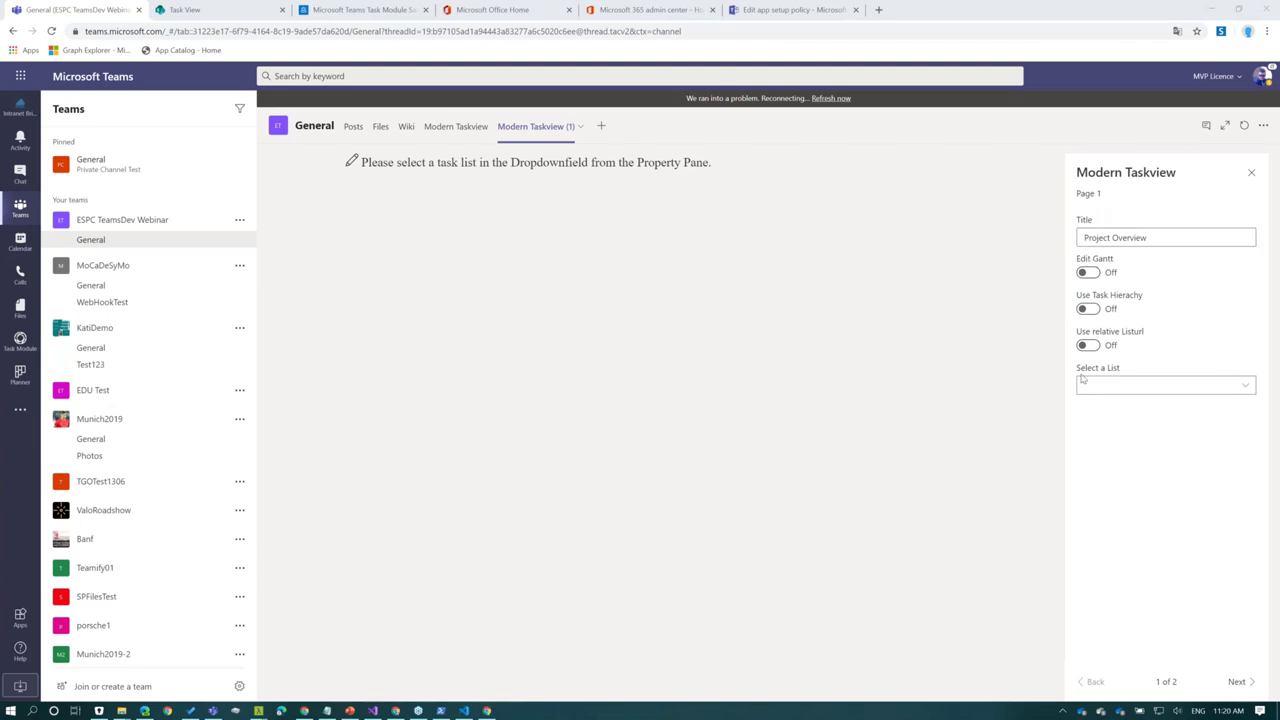
Configure the new Modern Taskview tab with task hierarchy and Gantt editing turned on and Tasks as its list
left_click(1088, 308)
left_click(1088, 272)
left_click(1085, 388)
left_click(1097, 520)
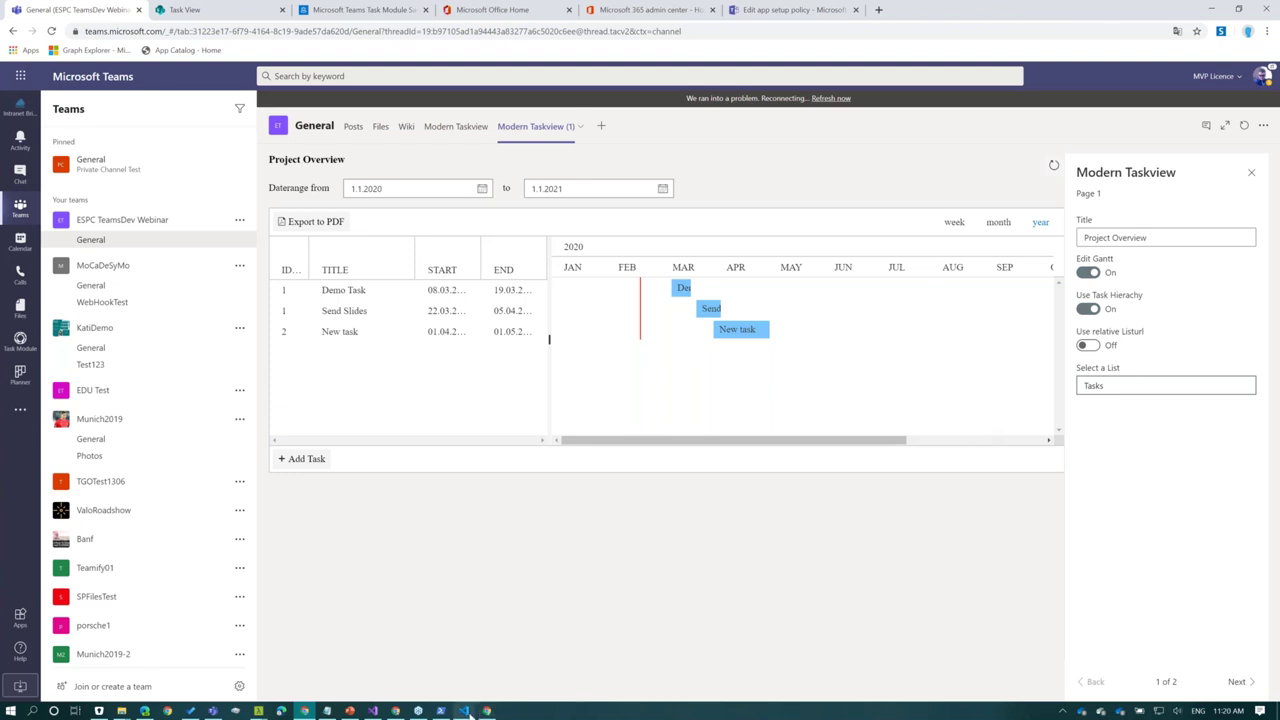
Examine the _teamsContext check in the render method of HelloThriveWebPart.ts in Visual Studio Code, and return to Microsoft Teams
mouse_move(467, 712)
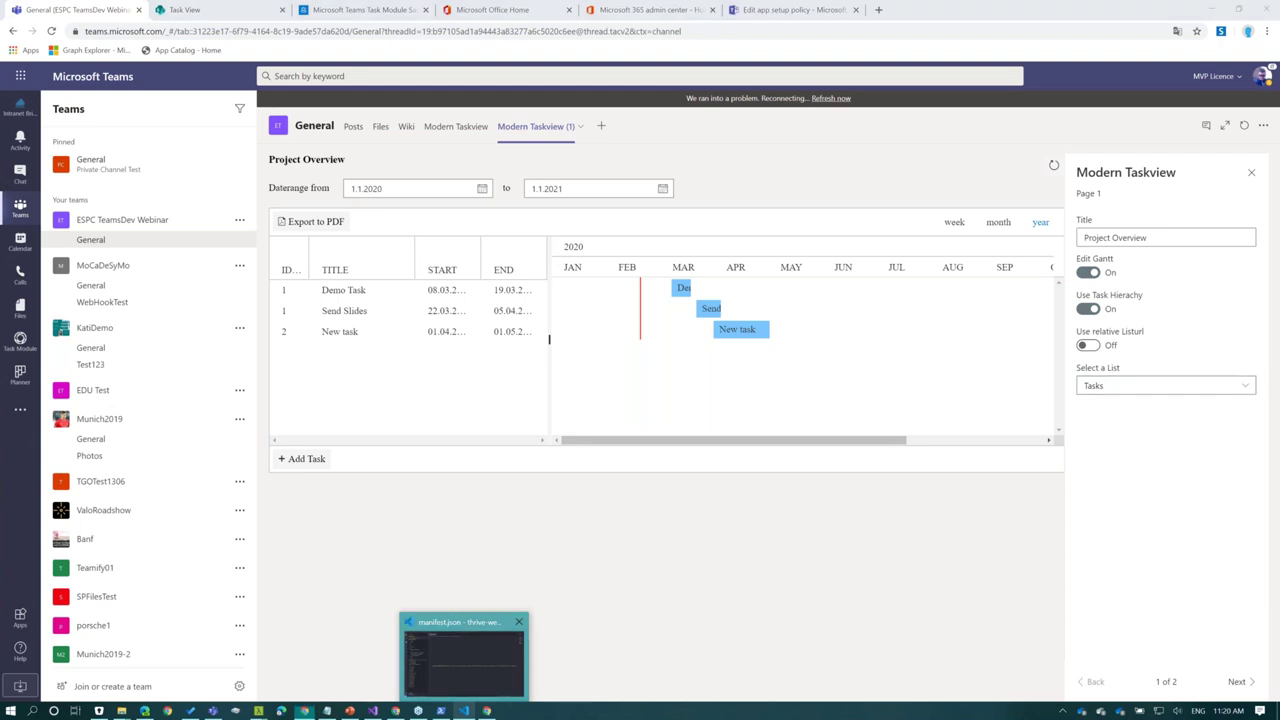
left_click(463, 660)
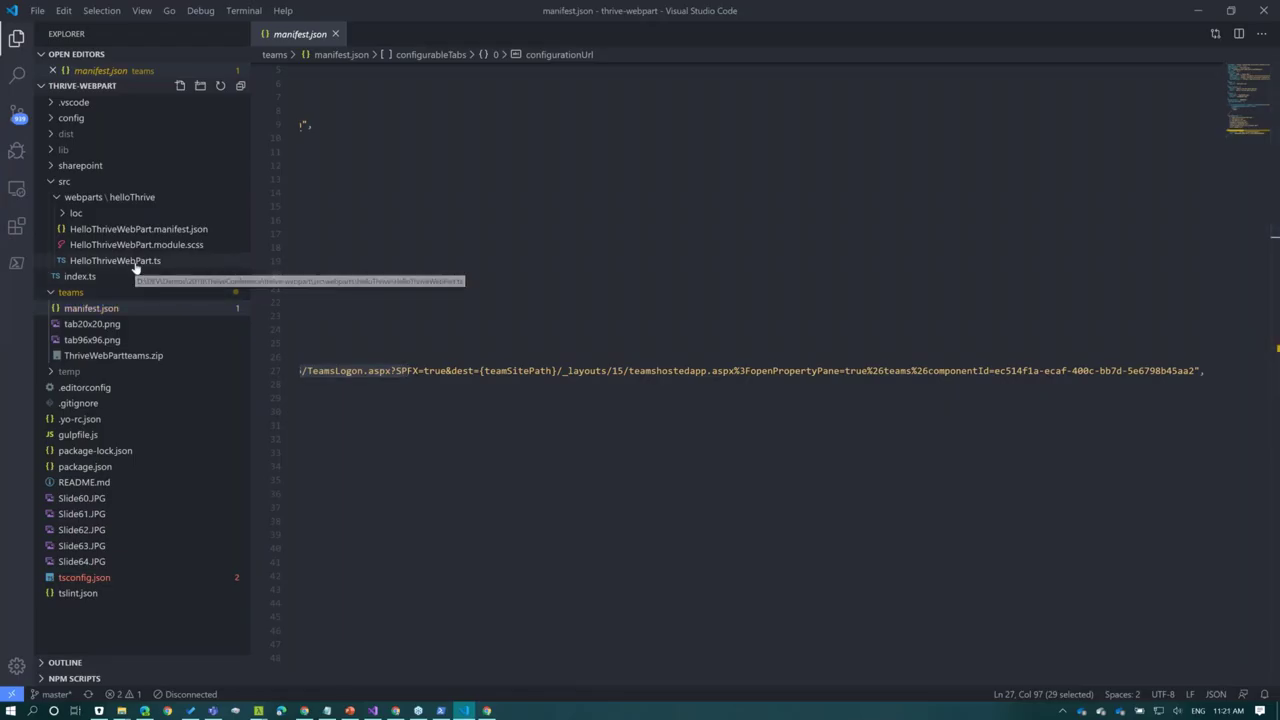
left_click(135, 263)
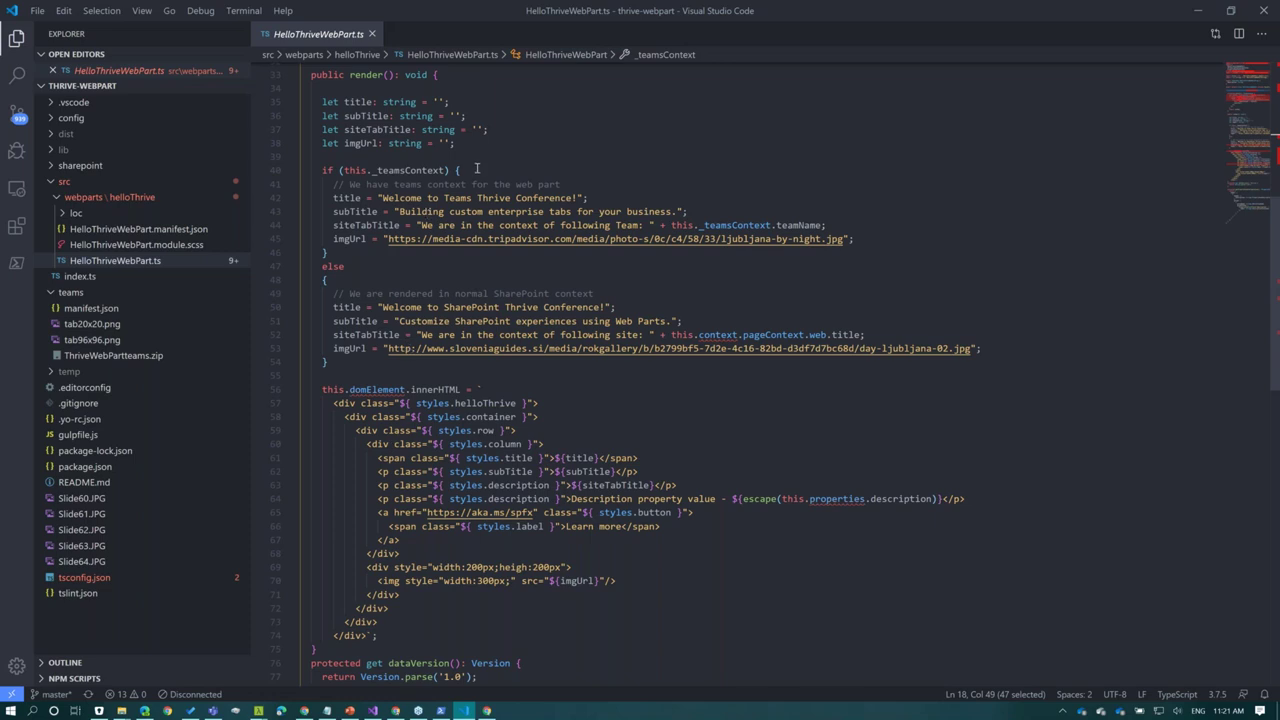
left_click_drag(477, 168, 441, 162)
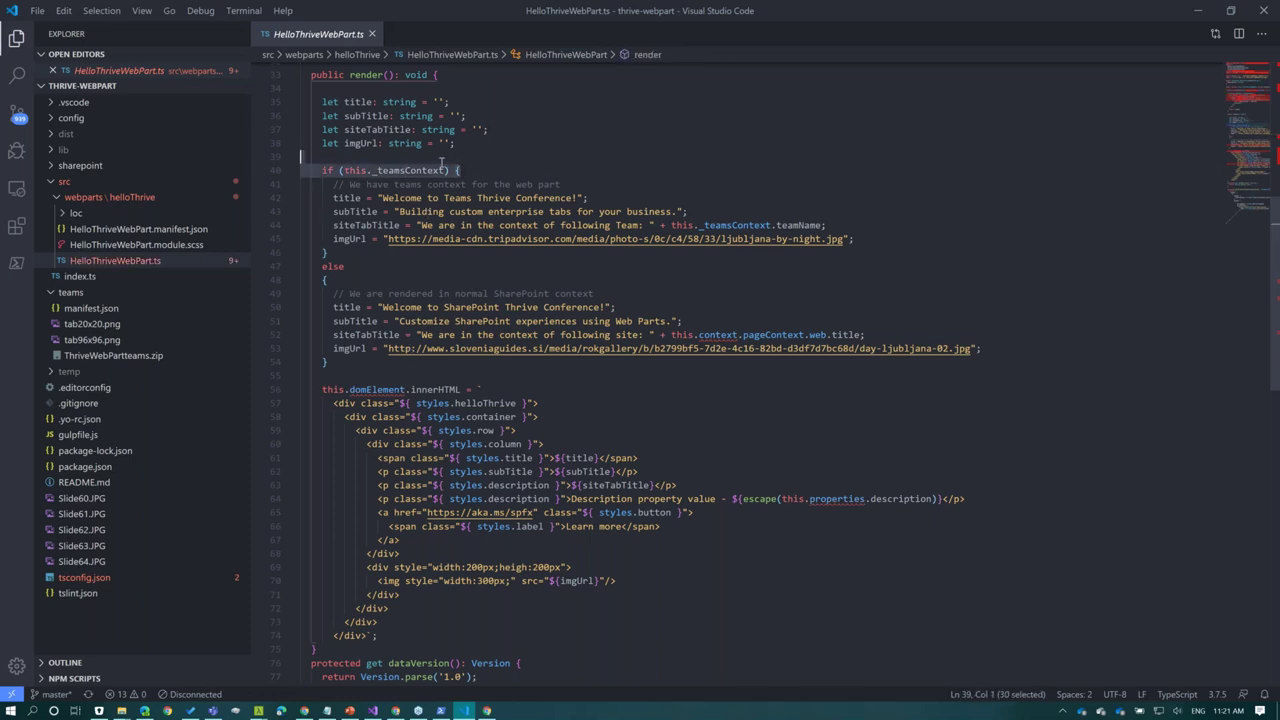
scroll(441, 162, "up", 2)
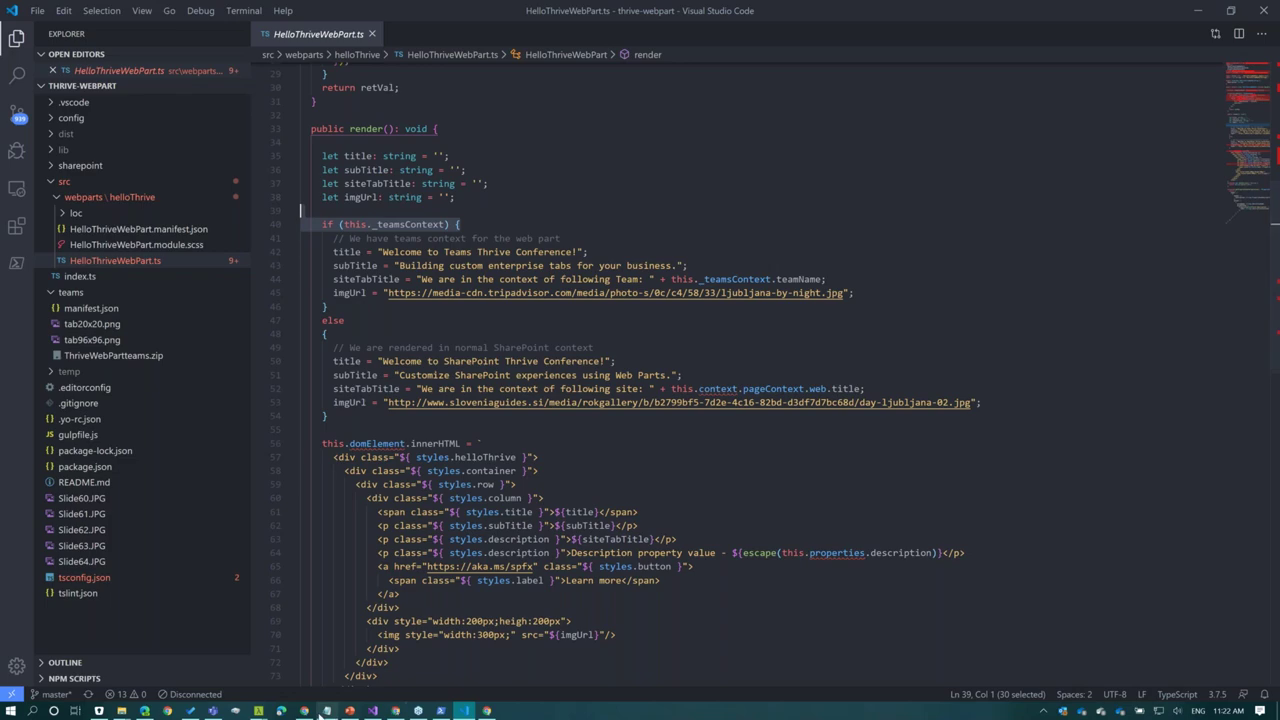
mouse_move(305, 711)
left_click(316, 666)
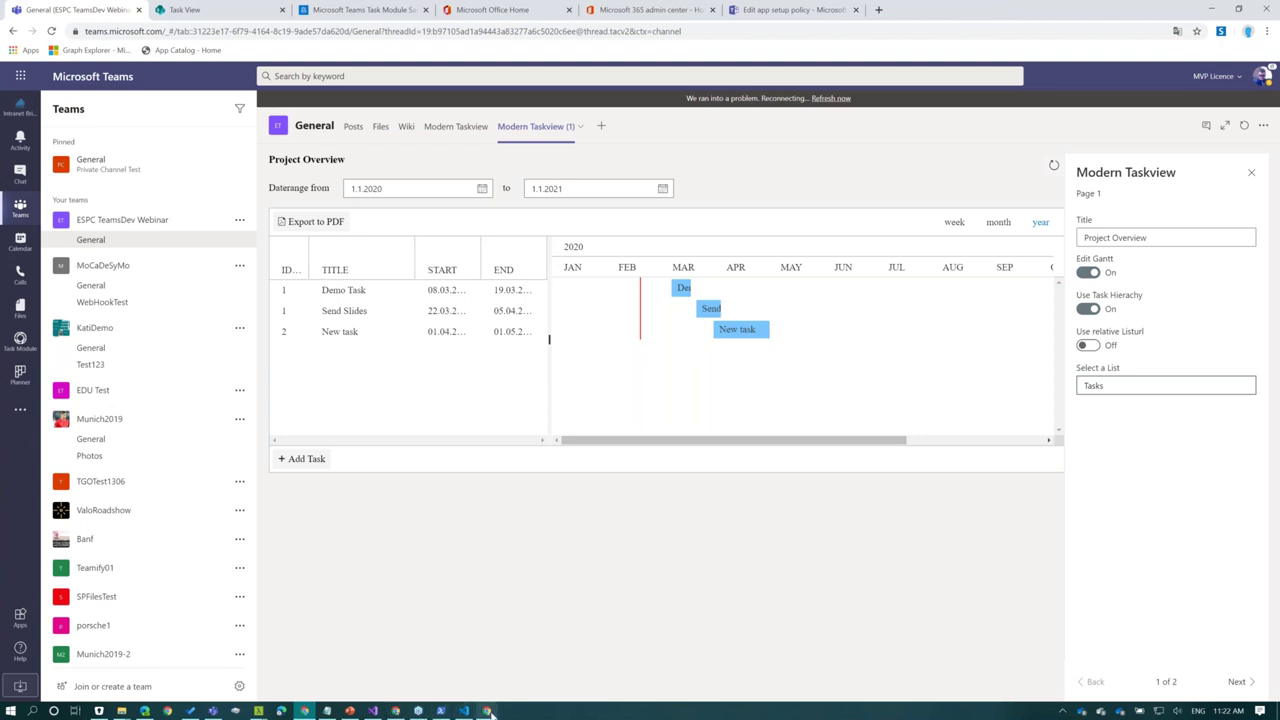
mouse_move(491, 712)
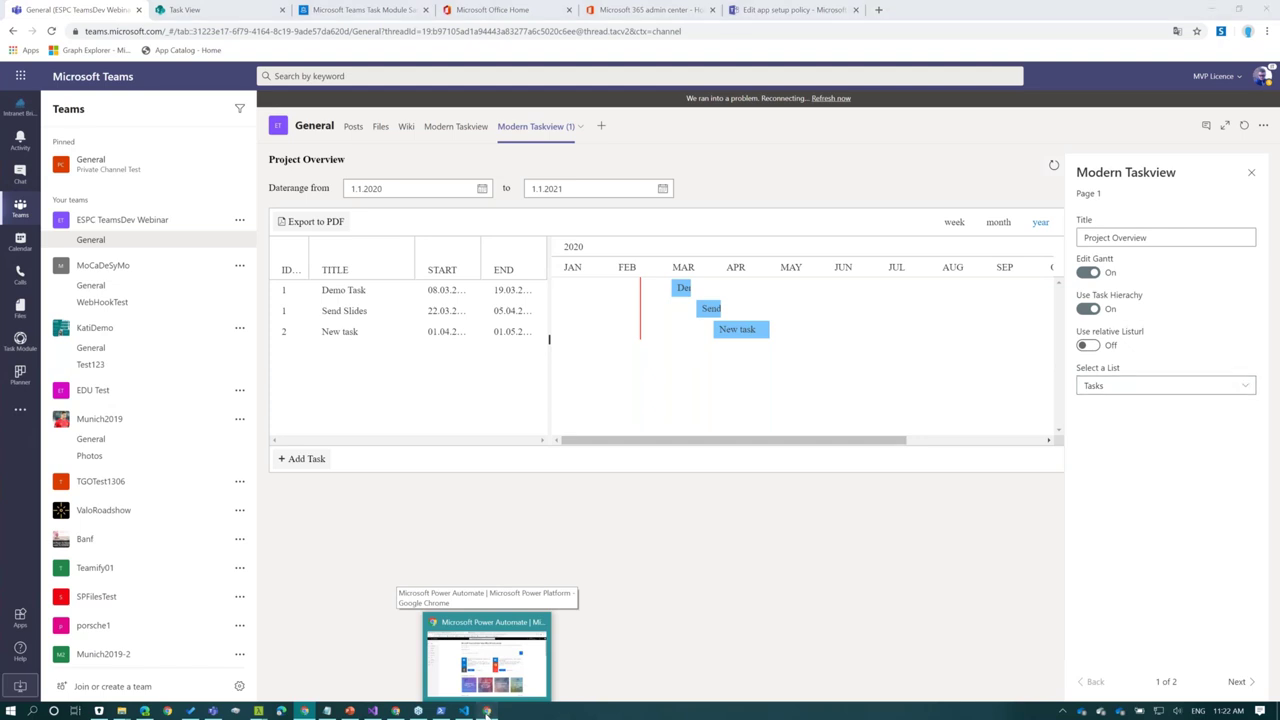
left_click(470, 656)
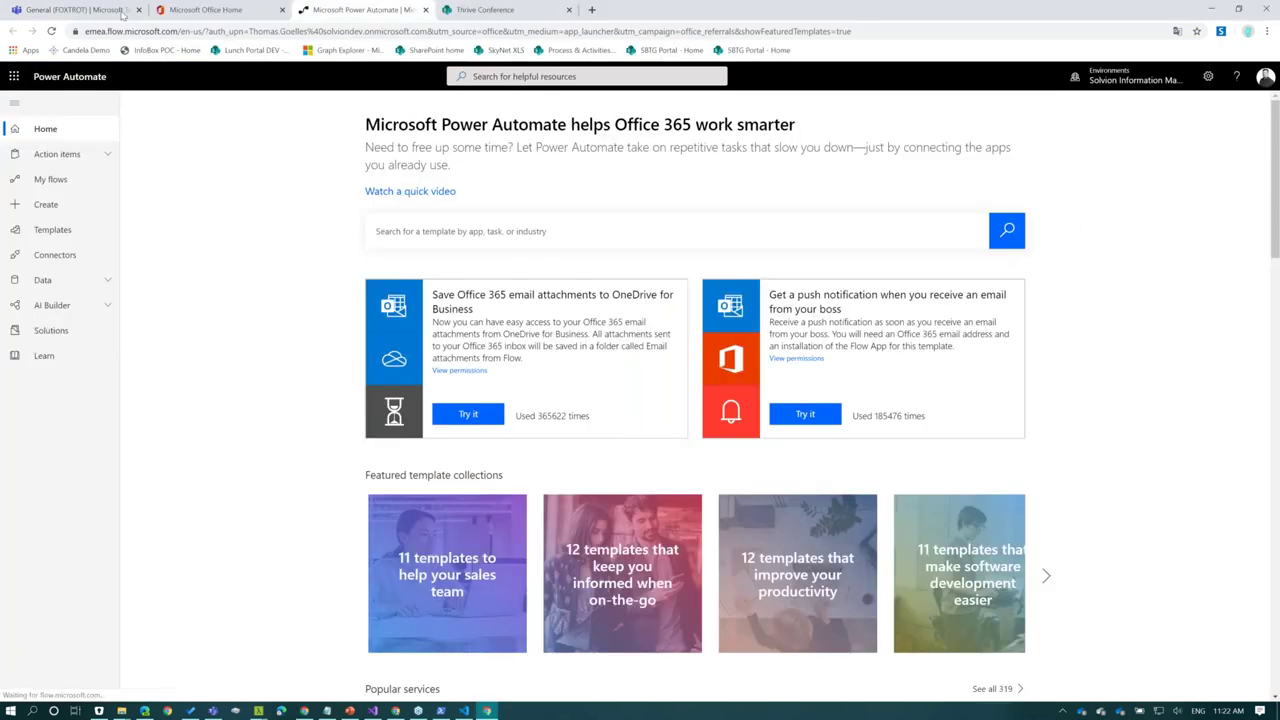
left_click(396, 712)
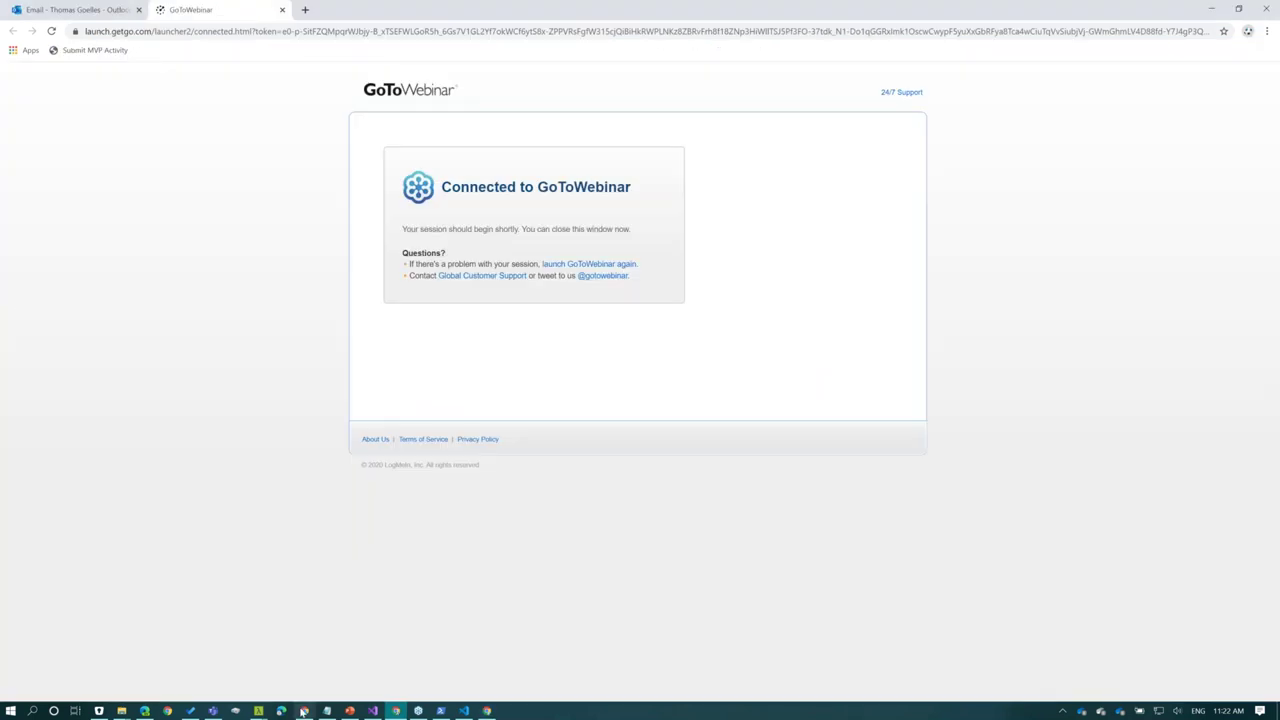
left_click(305, 711)
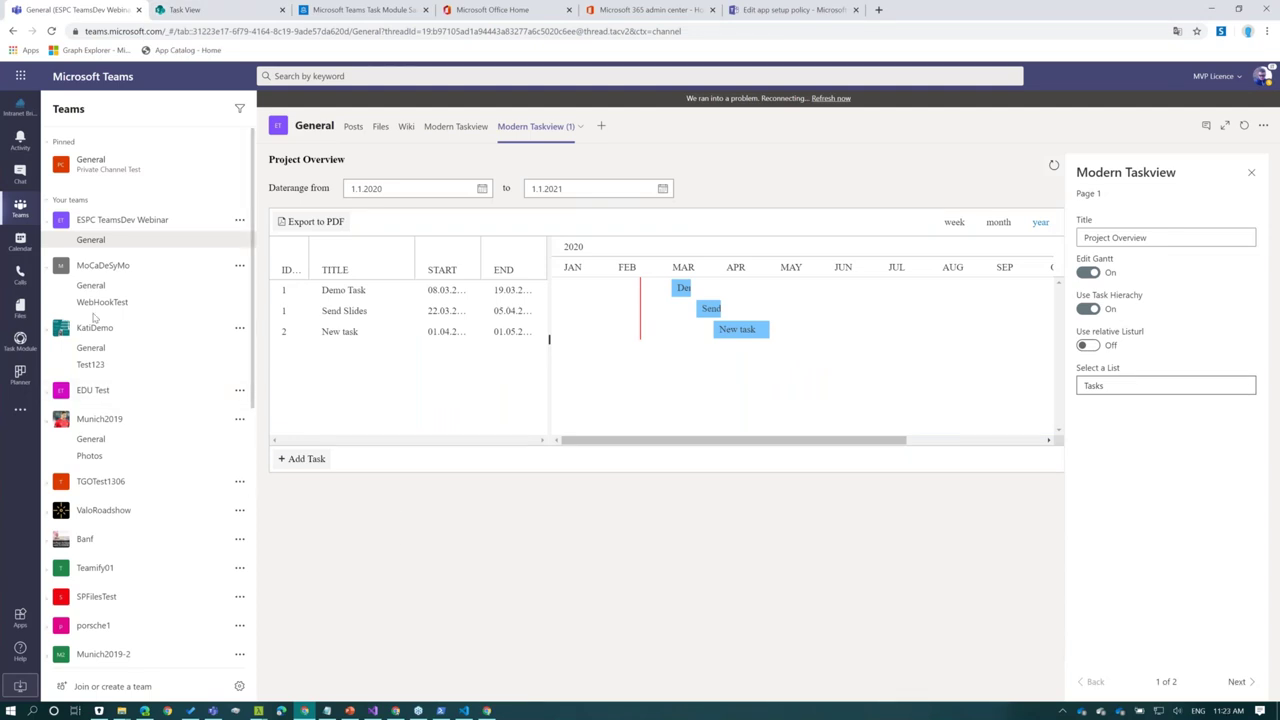
Open App Studio in Microsoft Teams and look through its Card editor and Control library
left_click(20, 411)
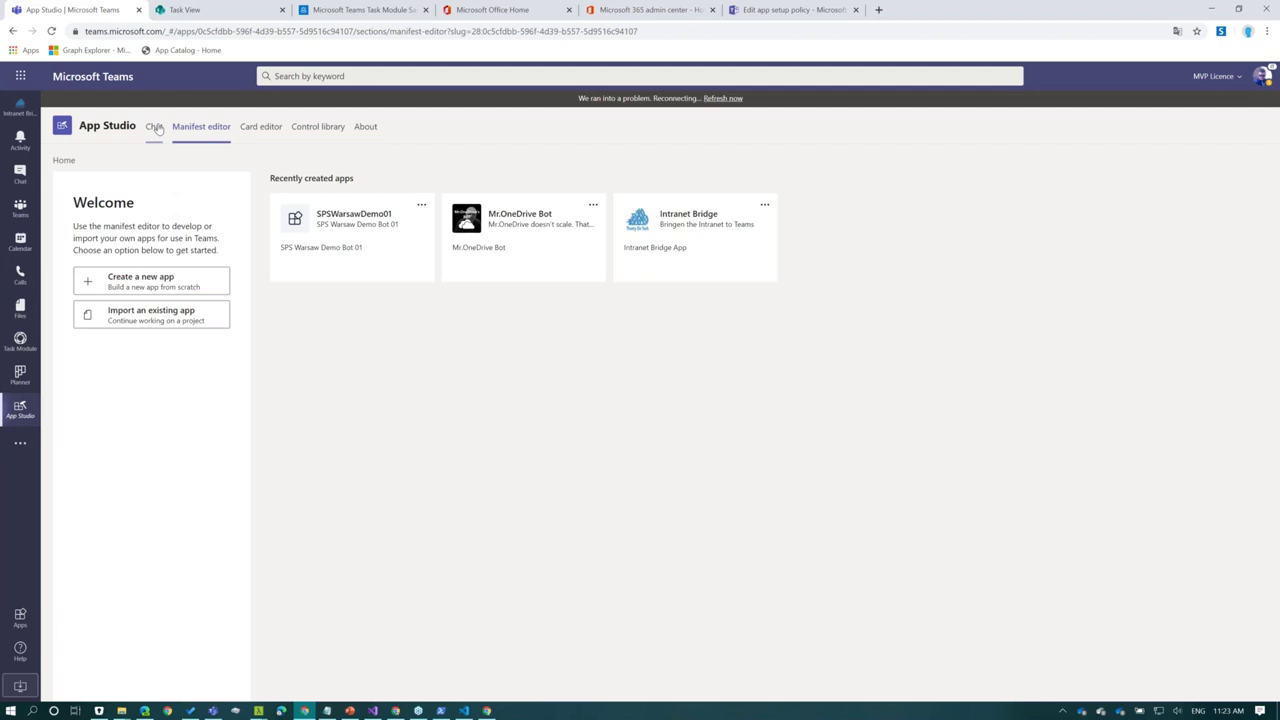
left_click(259, 130)
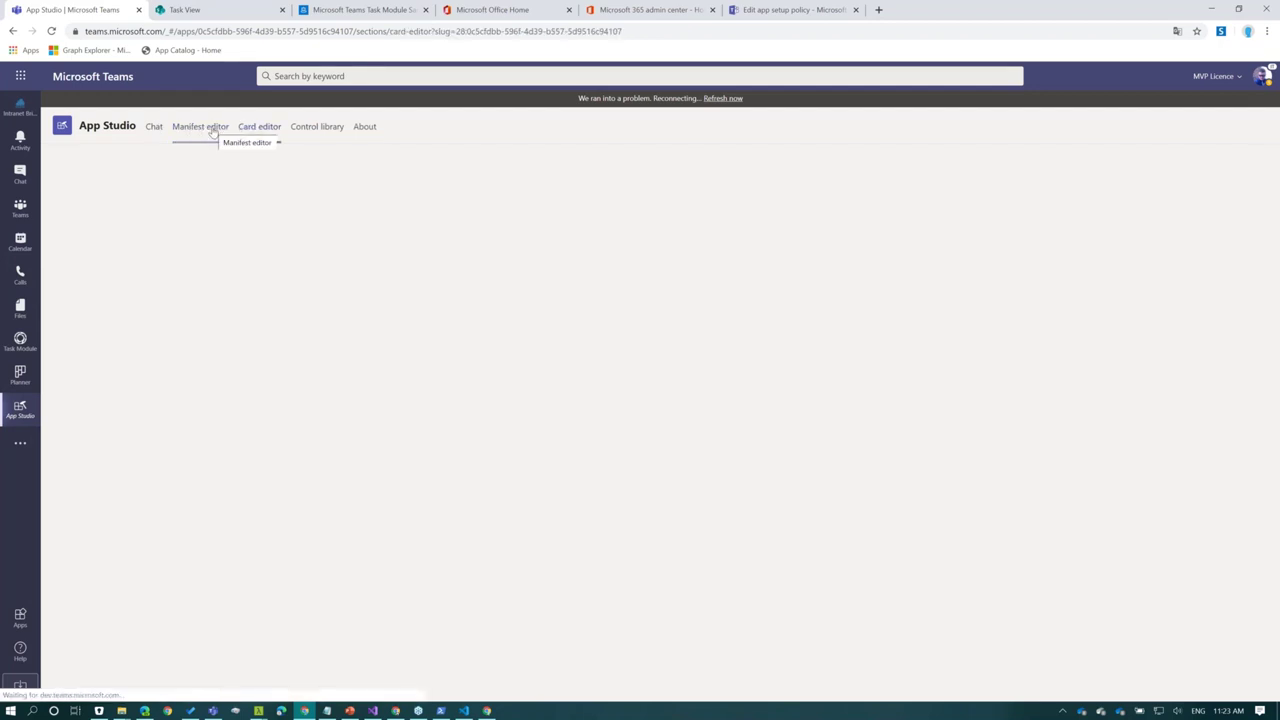
left_click(312, 133)
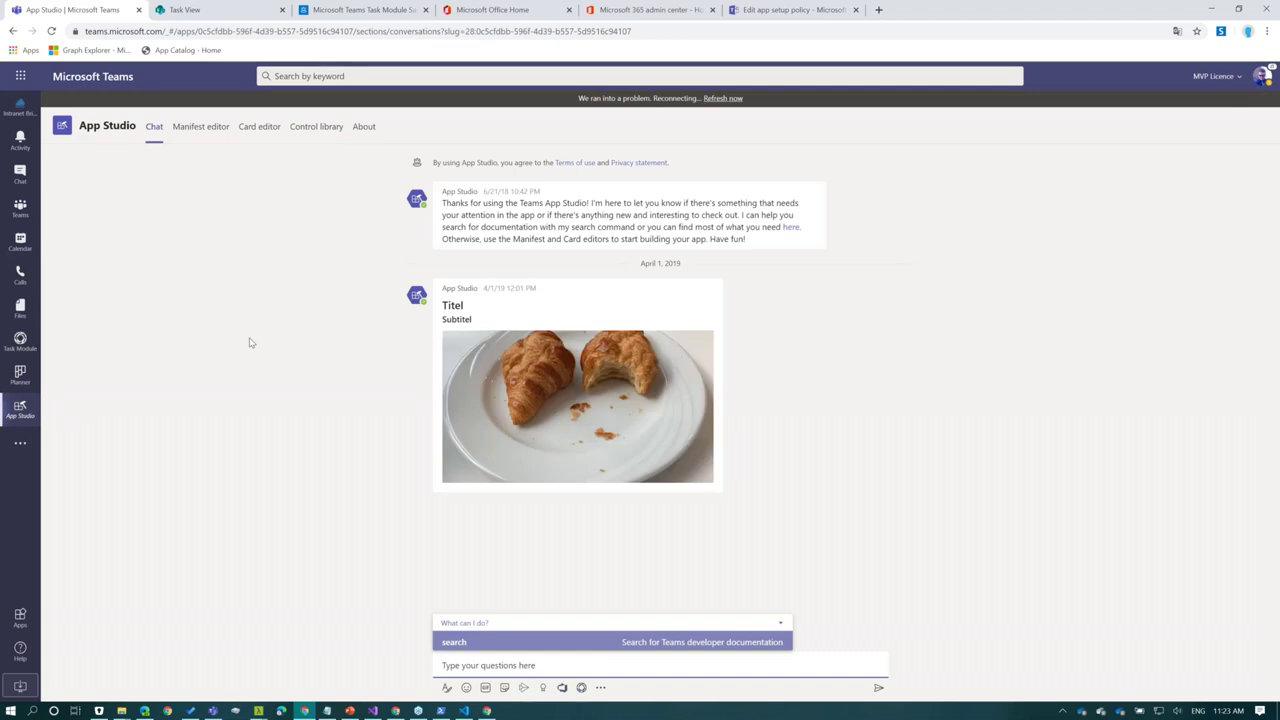
Search the Teams developer documentation for microsoft graph in the App Studio chat
left_click(483, 643)
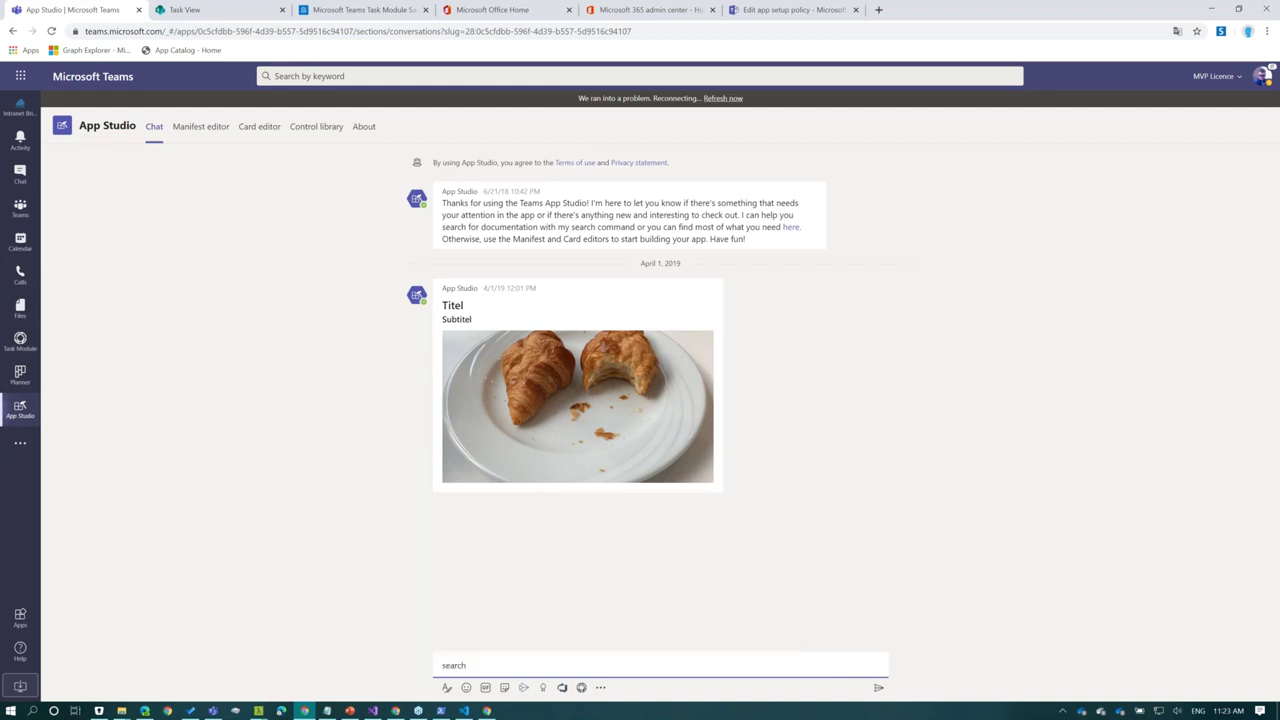
type("micrsoft graph")
key("Return")
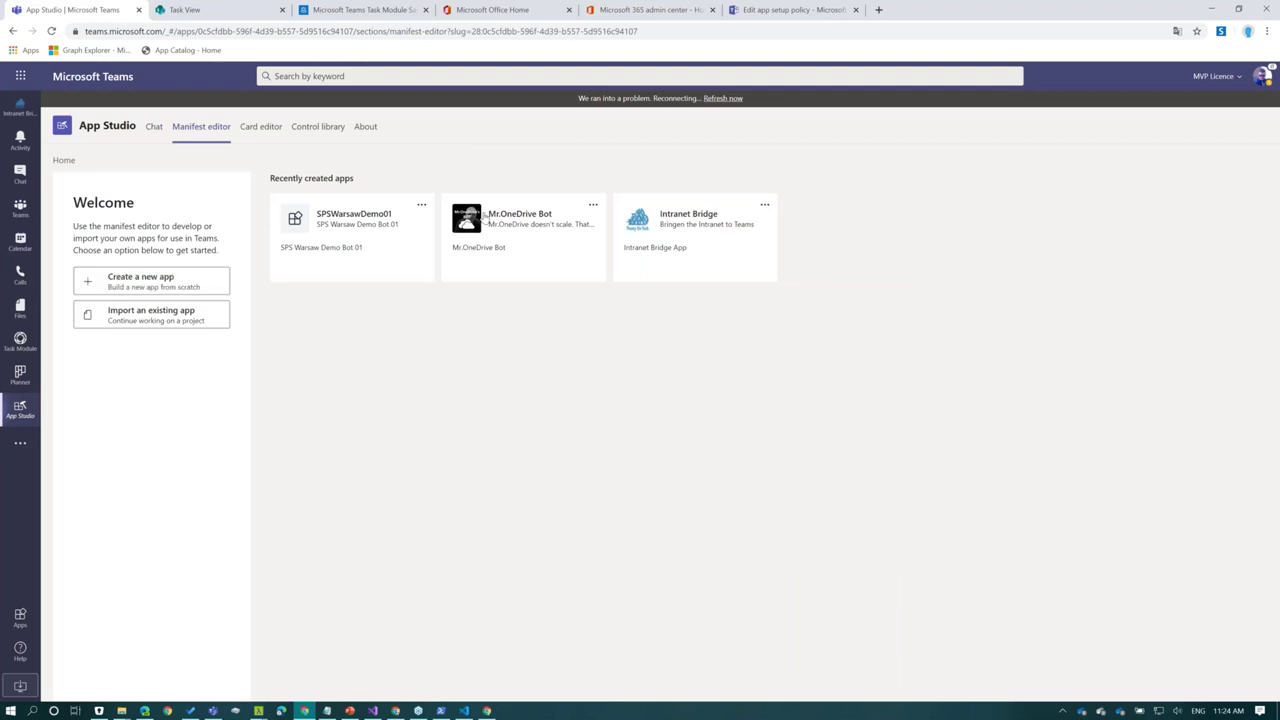
Open the recently created Intranet Bridge app in the App Studio manifest editor
left_click(673, 227)
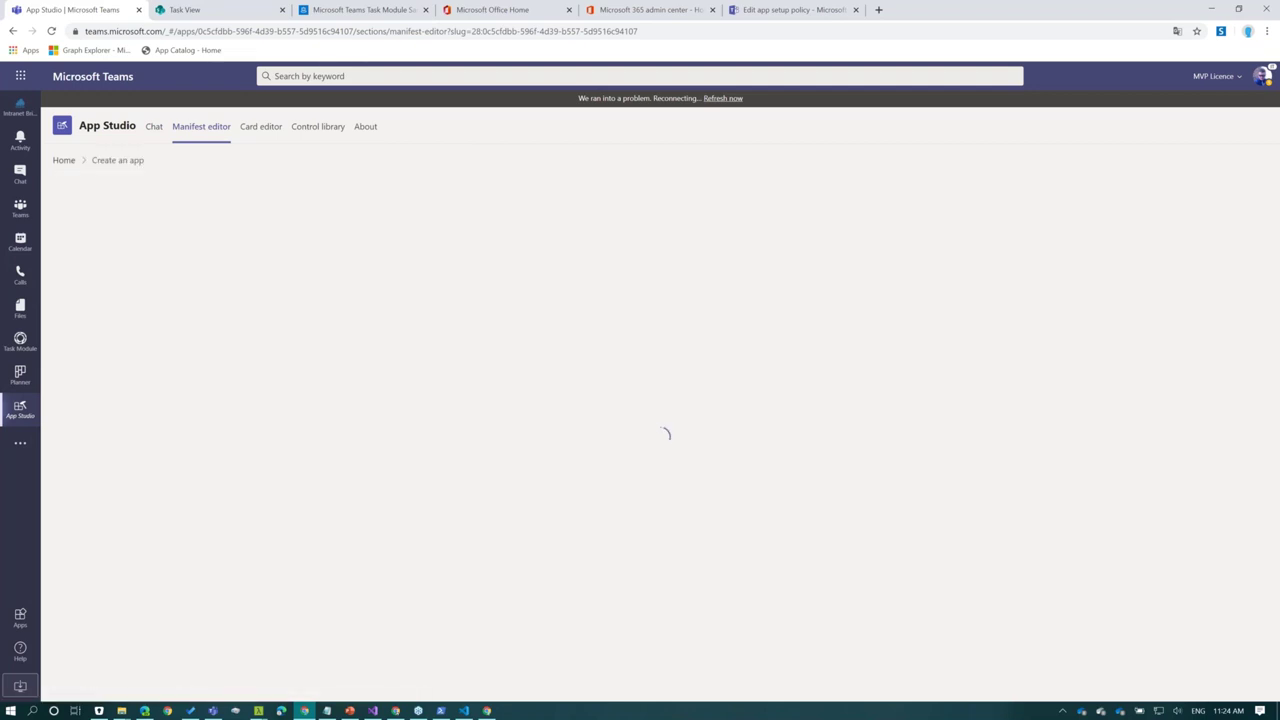